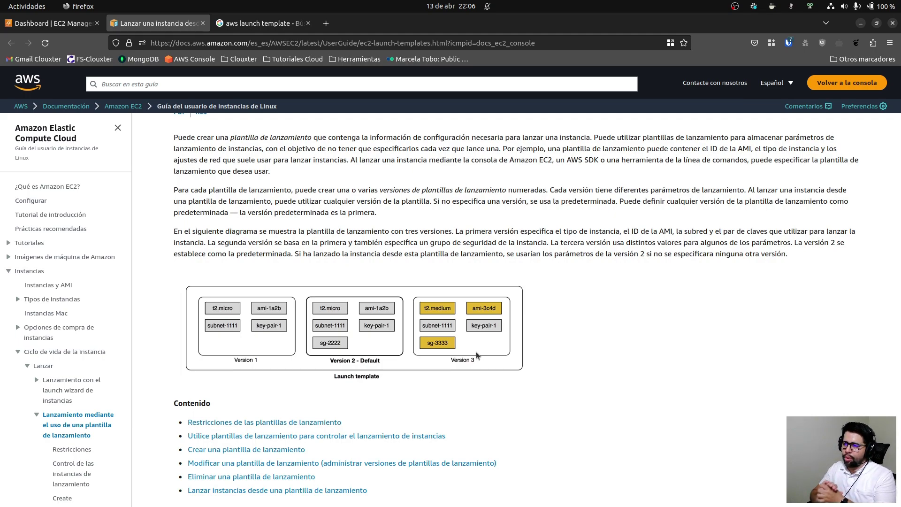
- Switch from the launch template documentation to the EC2 console and start creating a new launch template
left_click_drag(730, 137, 843, 136)
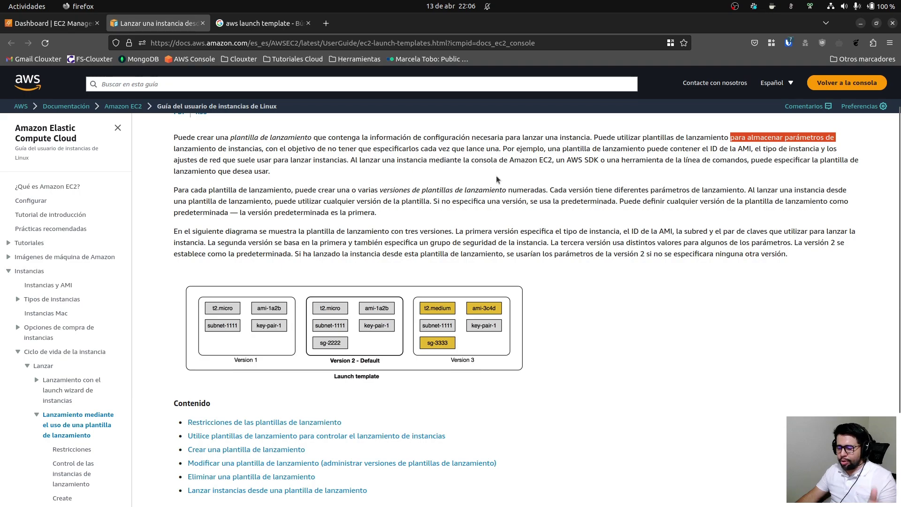
left_click(51, 23)
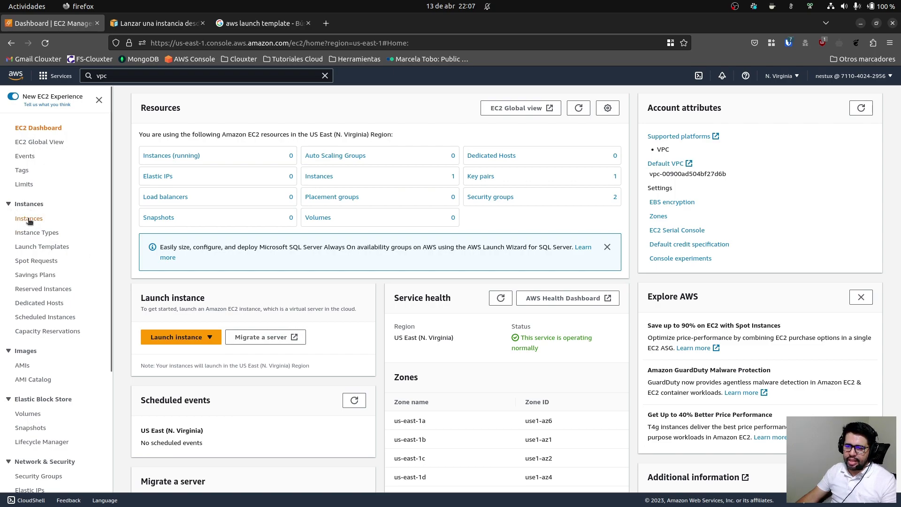
left_click(32, 247)
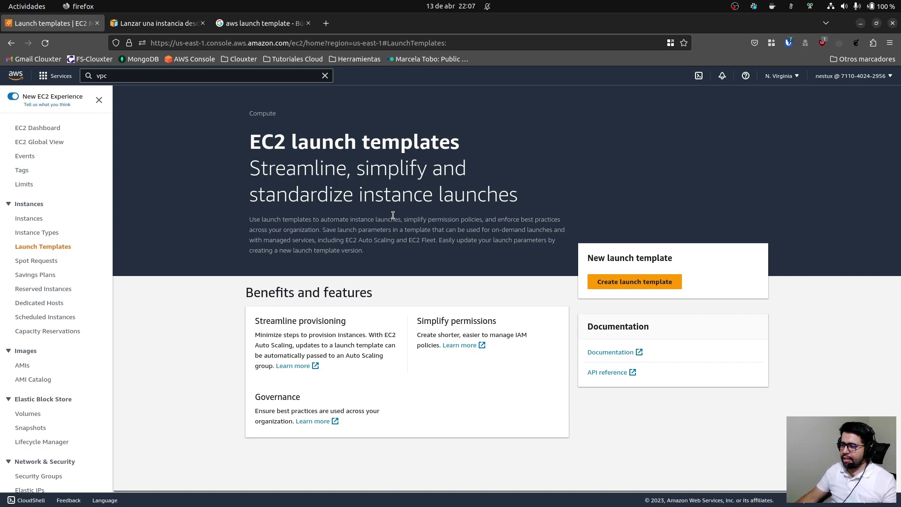
left_click(660, 286)
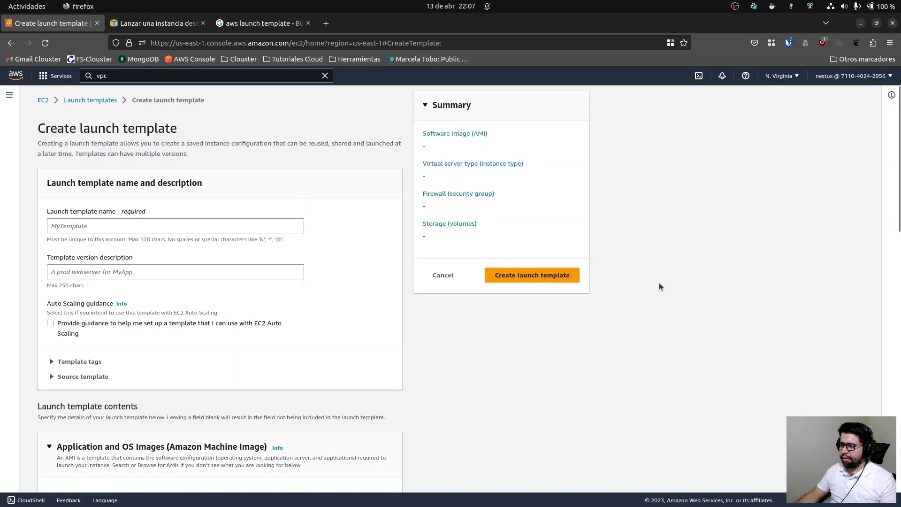
- Name the launch template Launch-Template-Bastion-Linux
left_click(109, 224)
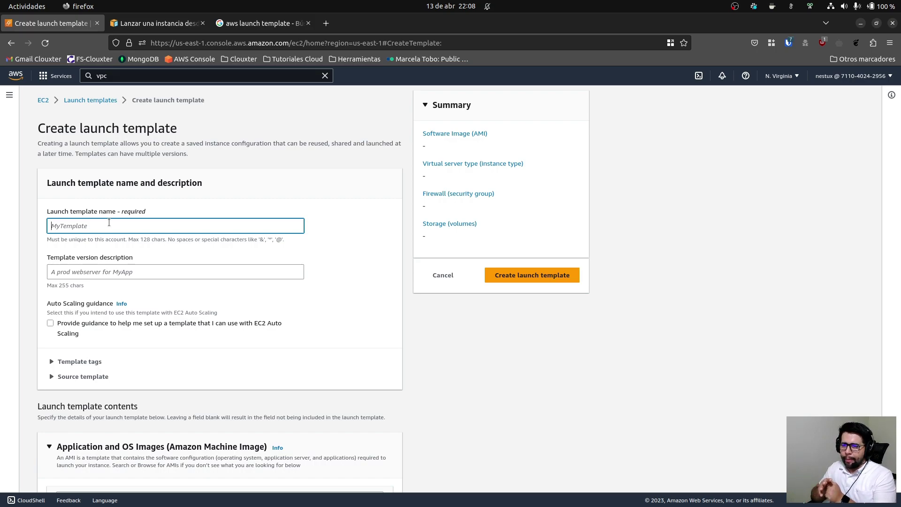
type("La")
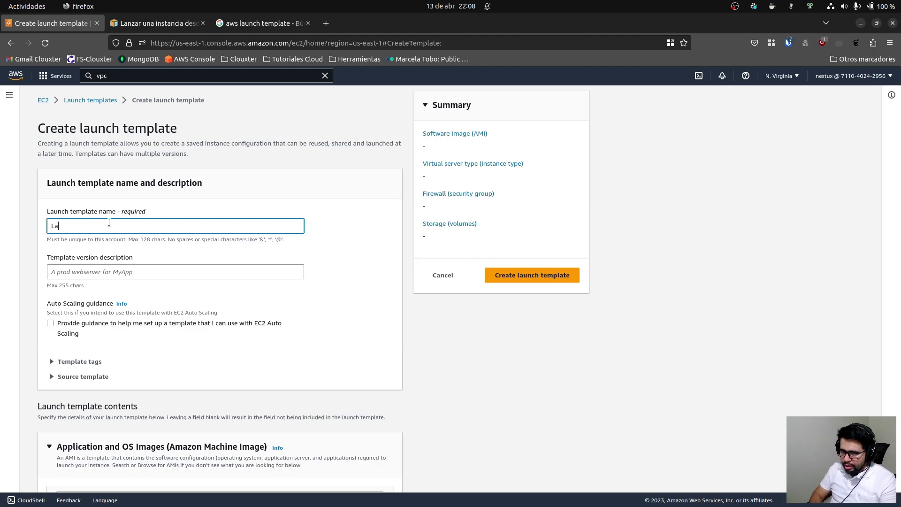
type("n")
key("BackSpace")
type("unch")
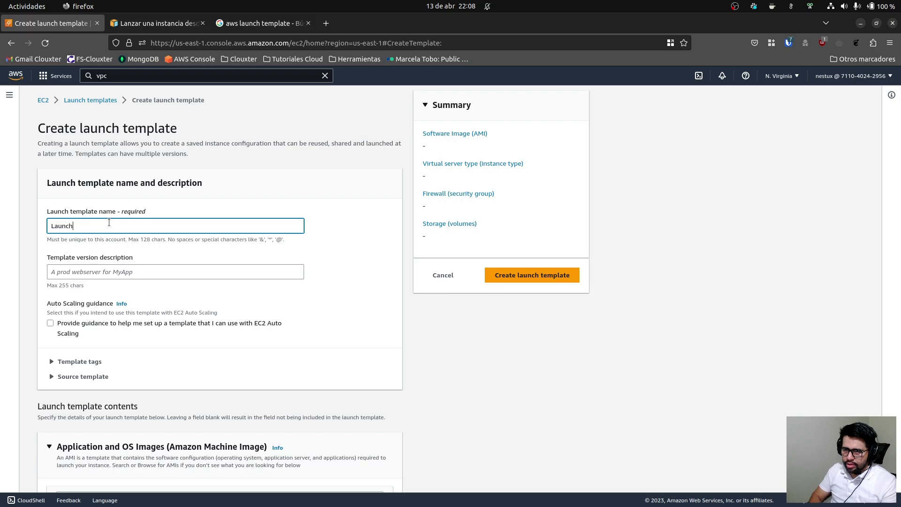
type("-T")
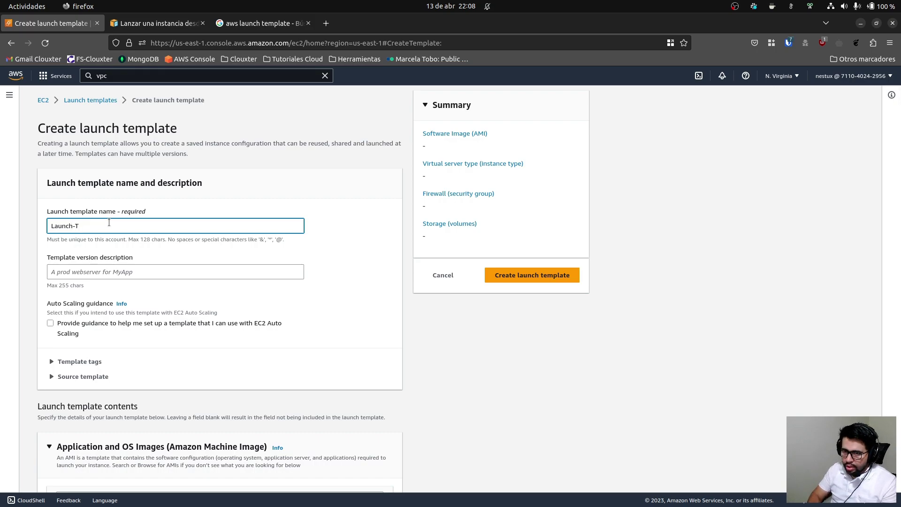
type("emplates")
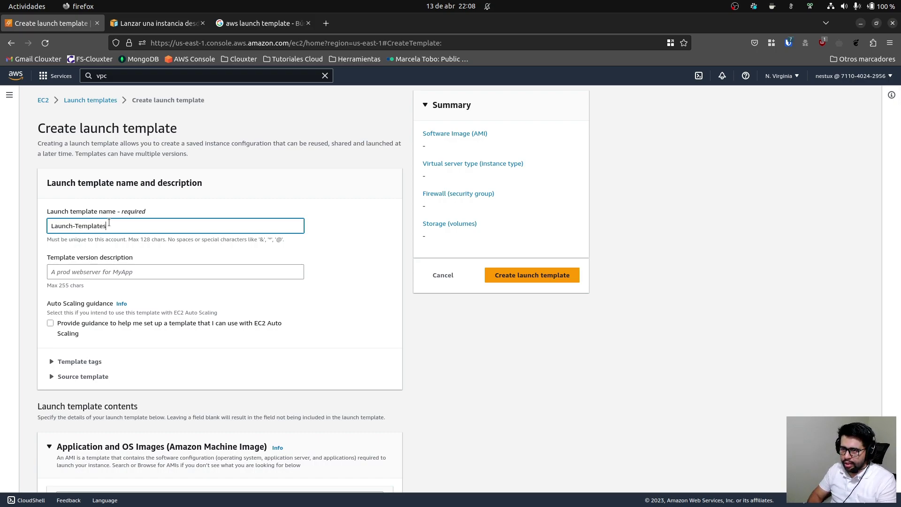
key("BackSpace")
type("-Bastions")
key("BackSpace")
type("-Linux")
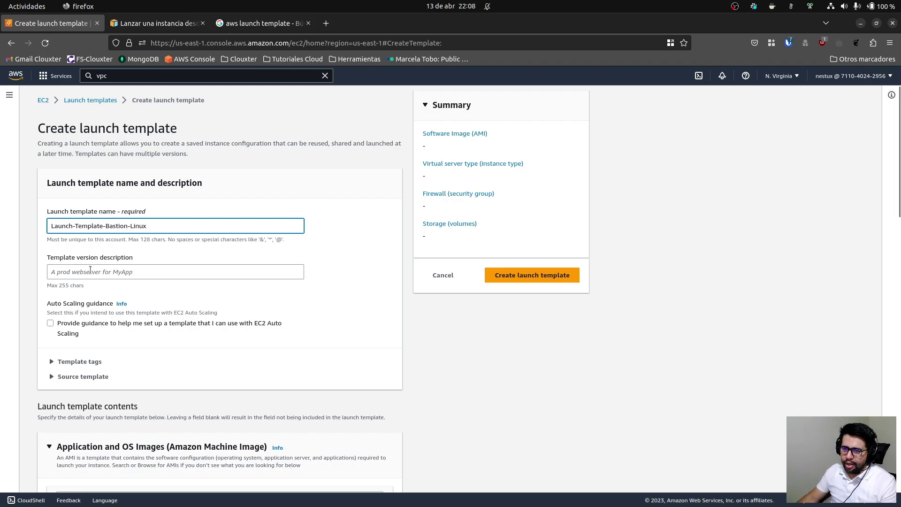
- Copy the template name into the template version description, so it reads Launch-Template-Bastion-Linux
key("Tab")
left_click(172, 228)
key("ctrl+a")
key("ctrl+c")
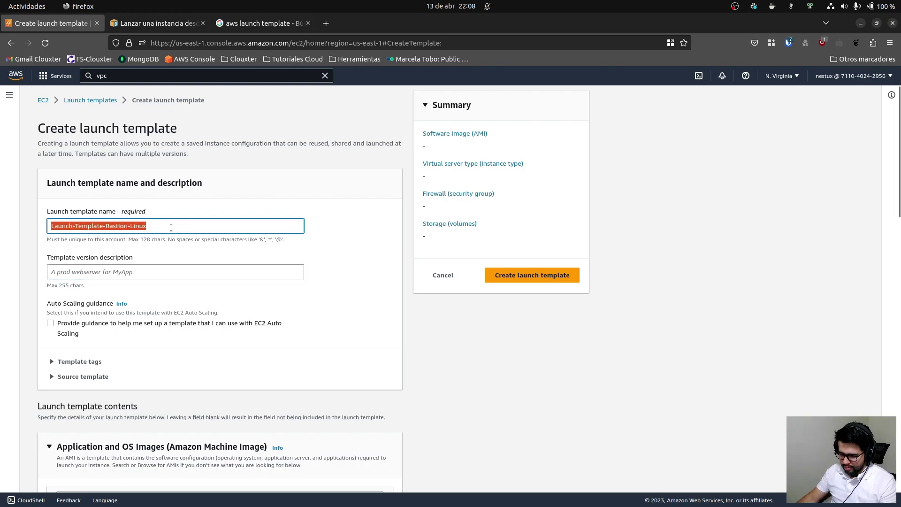
left_click(129, 271)
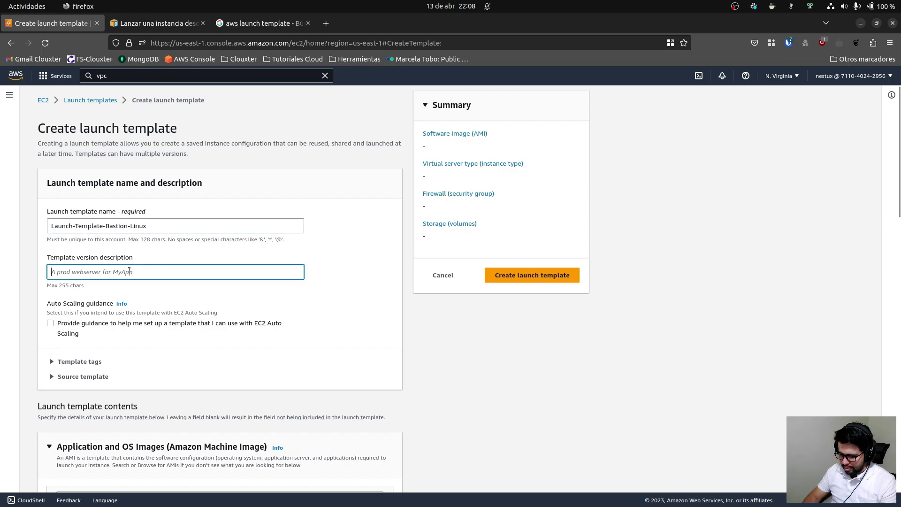
type("ser")
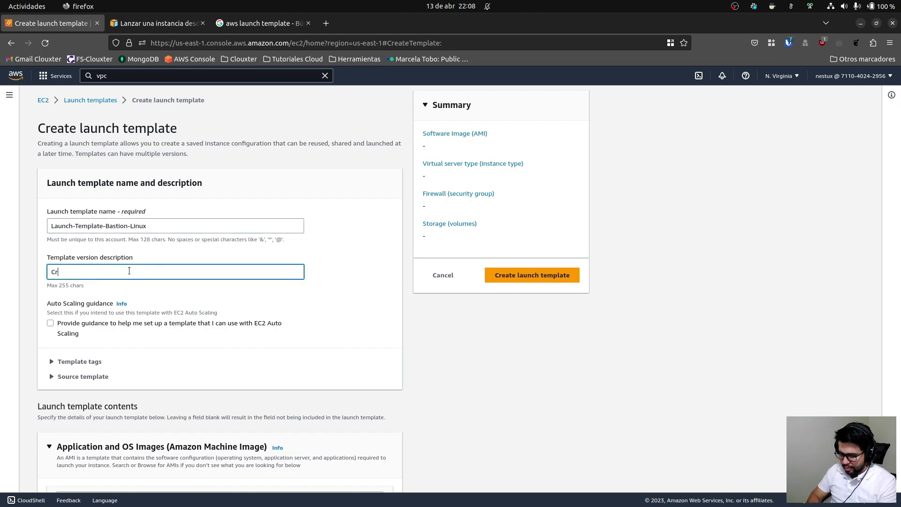
key("BackSpace")
key("BackSpace")
key("BackSpace")
key("ctrl+v")
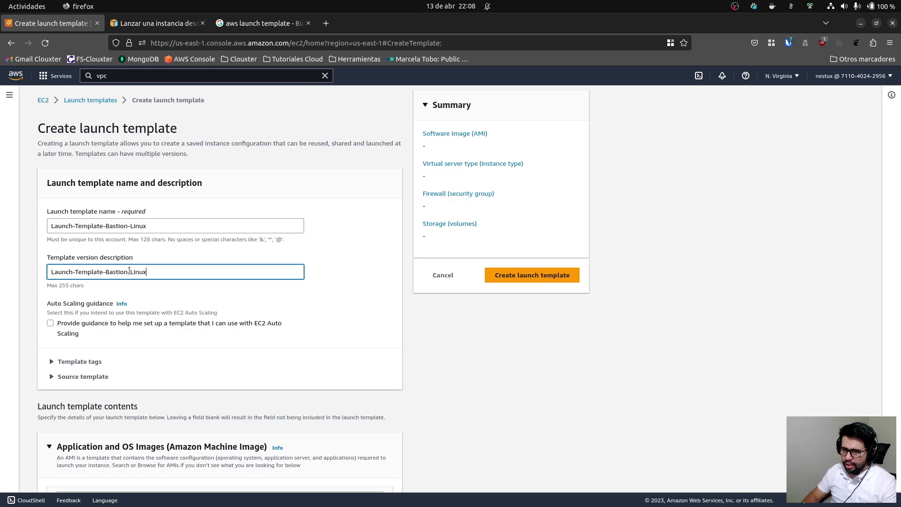
- Add a new tag entry to the launch template's template tags
scroll(410, 304, "down", 4)
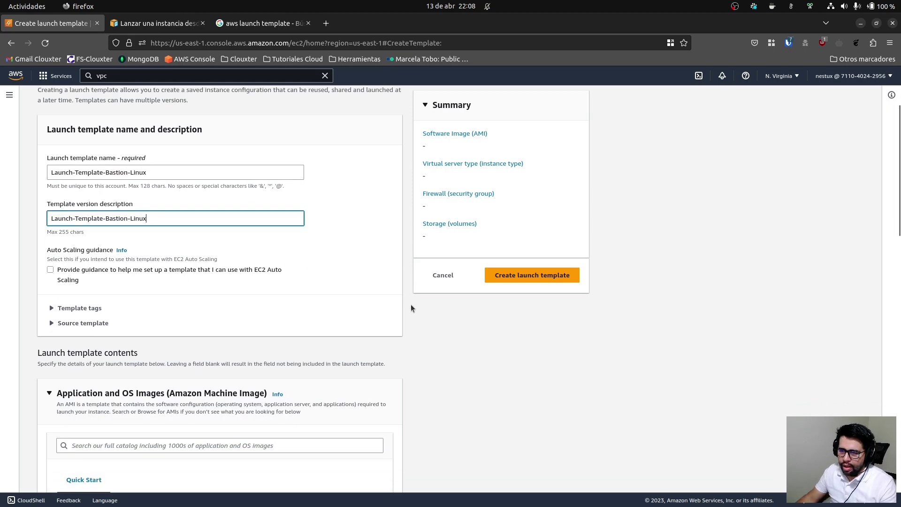
left_click(61, 257)
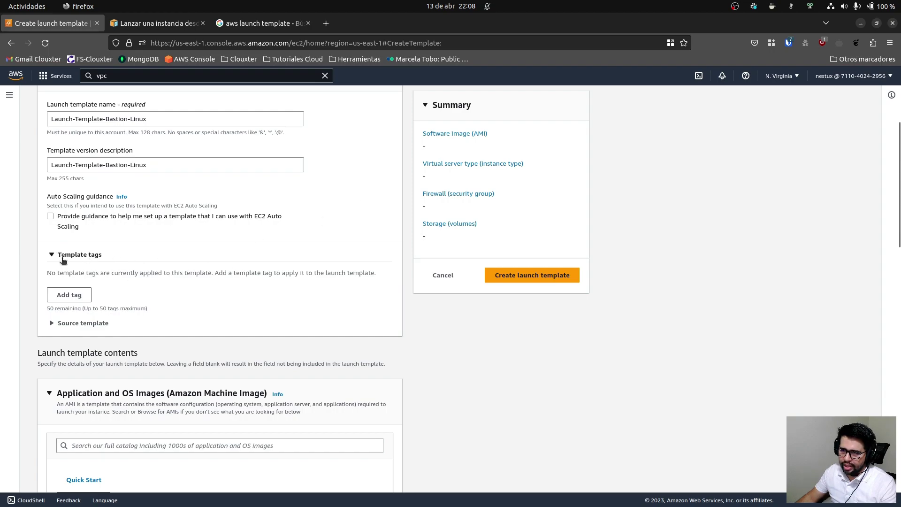
left_click(71, 296)
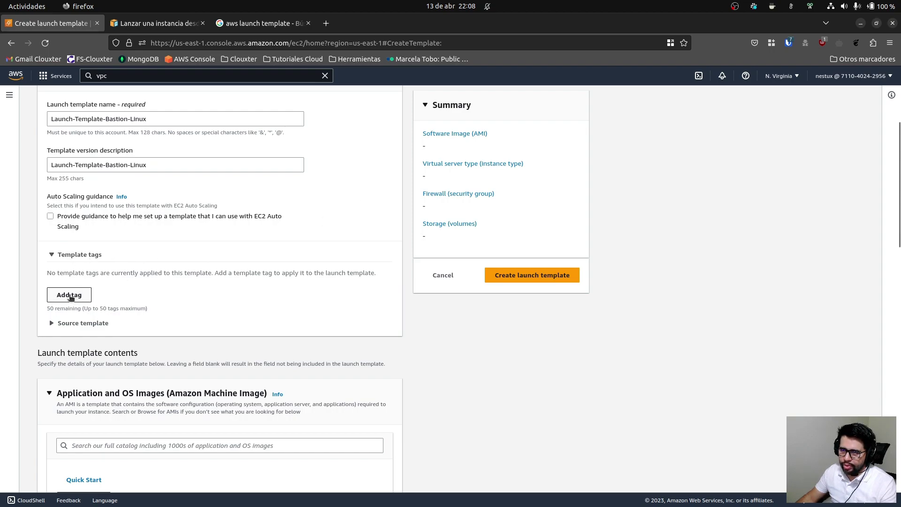
left_click(87, 287)
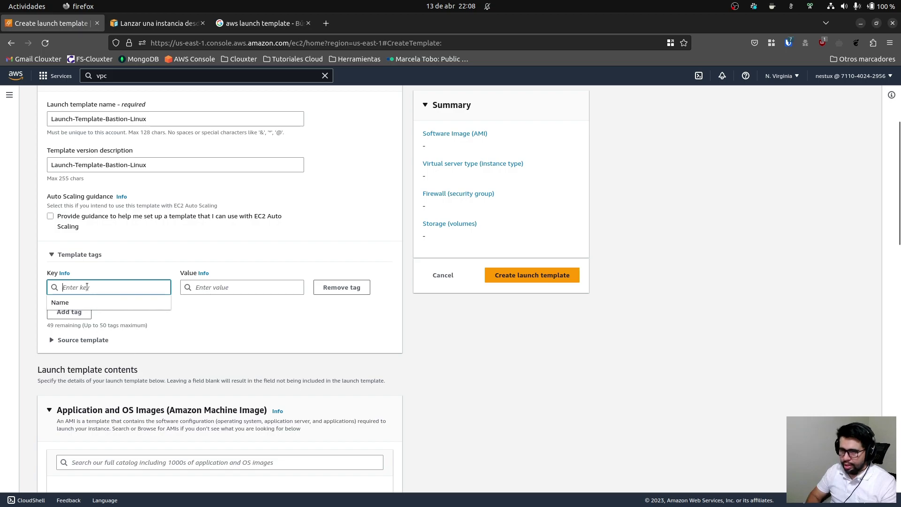
type("Name")
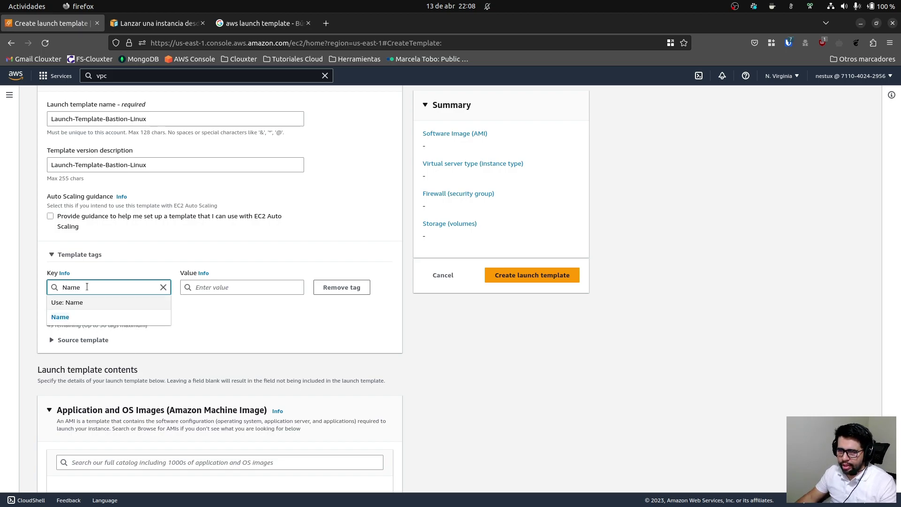
key("BackSpace")
key("BackSpace")
key("BackSpace")
key("BackSpace")
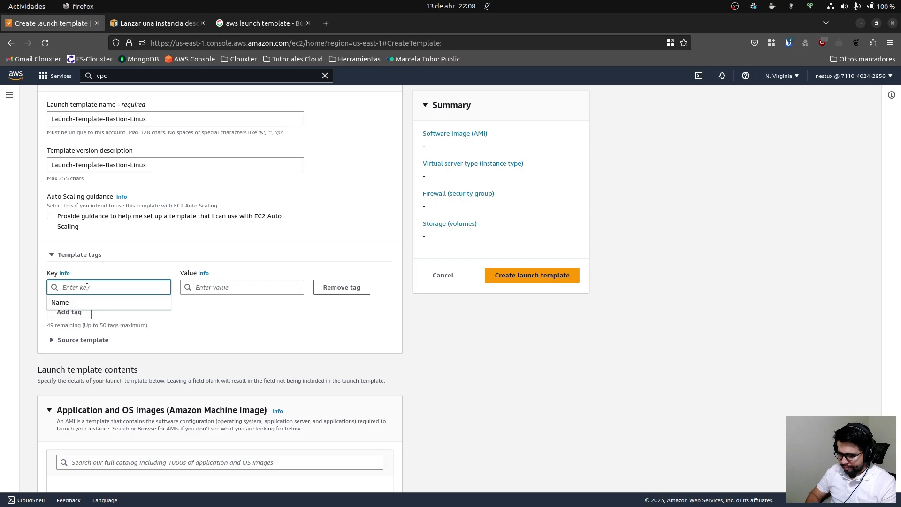
- Set the template tag's key to Type and its value to Bastion
type("Type")
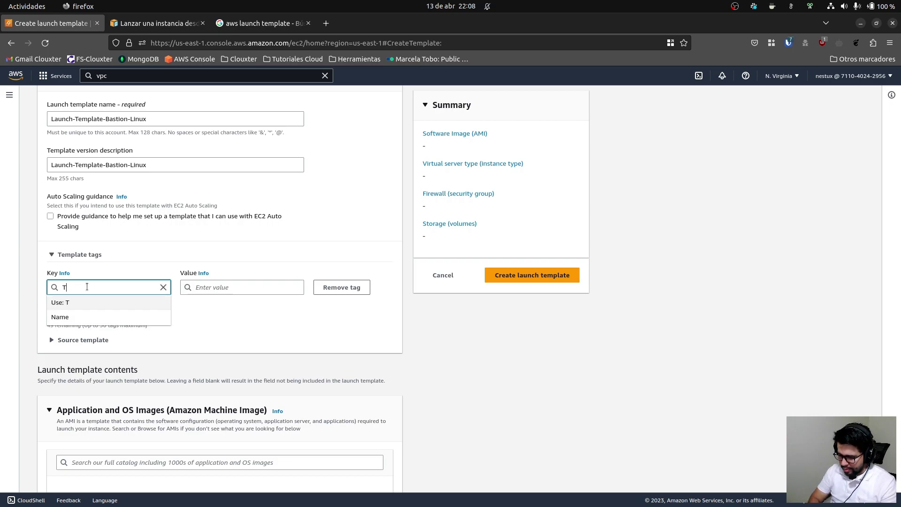
left_click(203, 287)
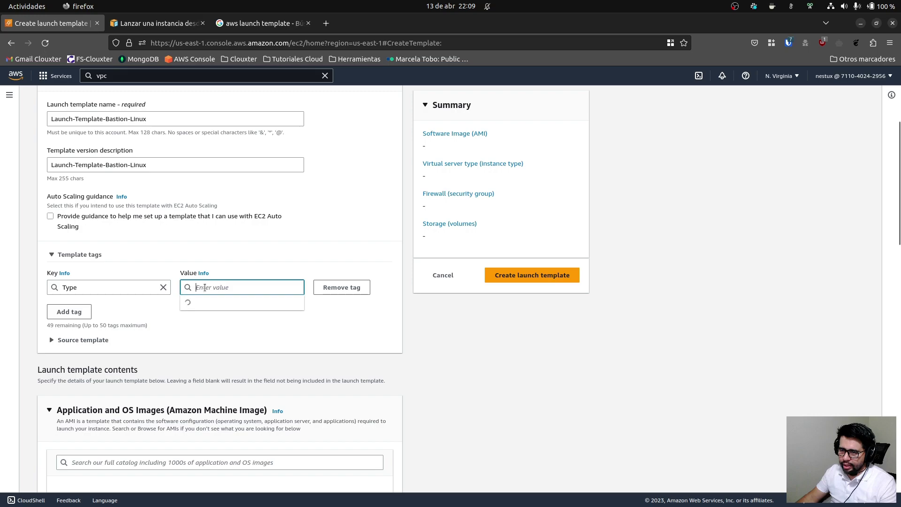
type("Bastion")
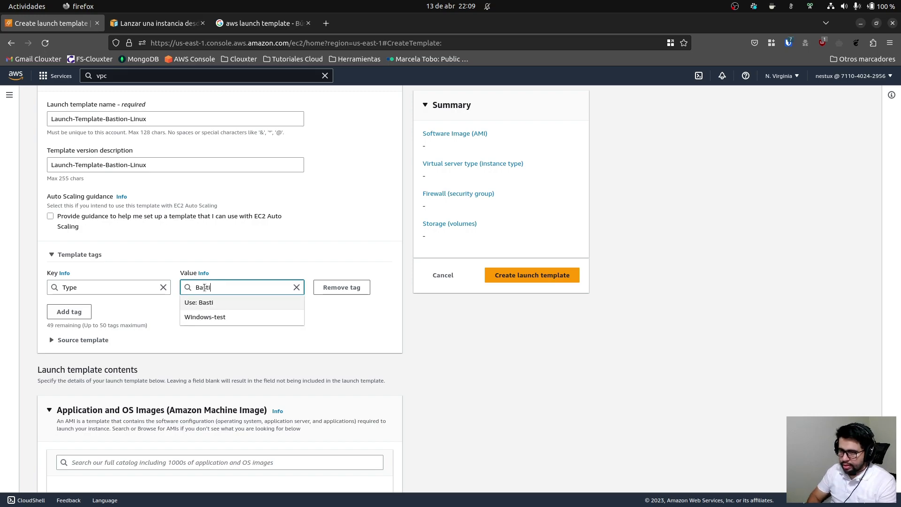
left_click(374, 334)
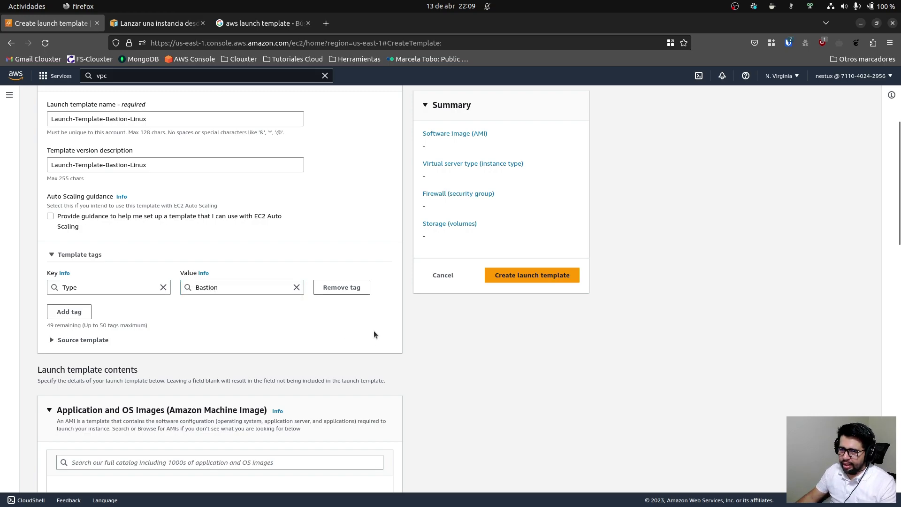
- Examine the optional source template setting, which bases the new template on an existing one, and collapse it again
scroll(51, 334, "down", 2)
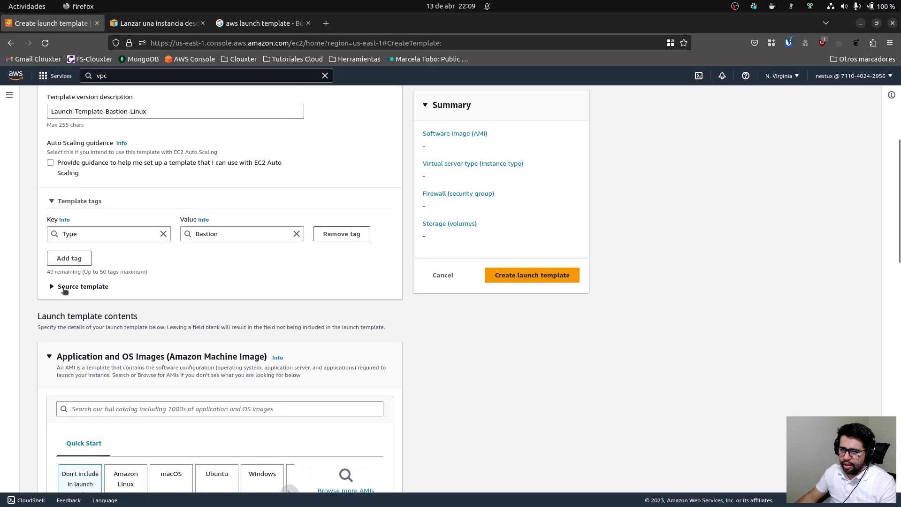
left_click(51, 287)
scroll(196, 218, "up", 4)
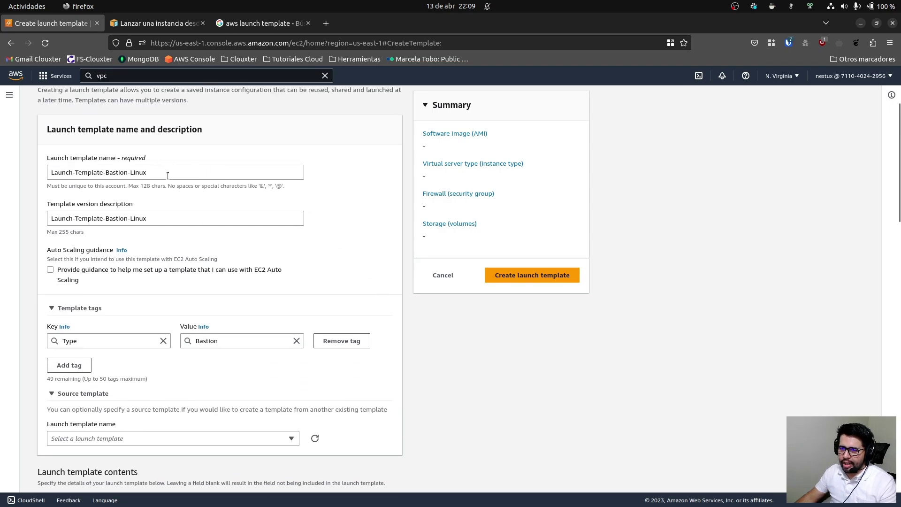
scroll(98, 327, "down", 4)
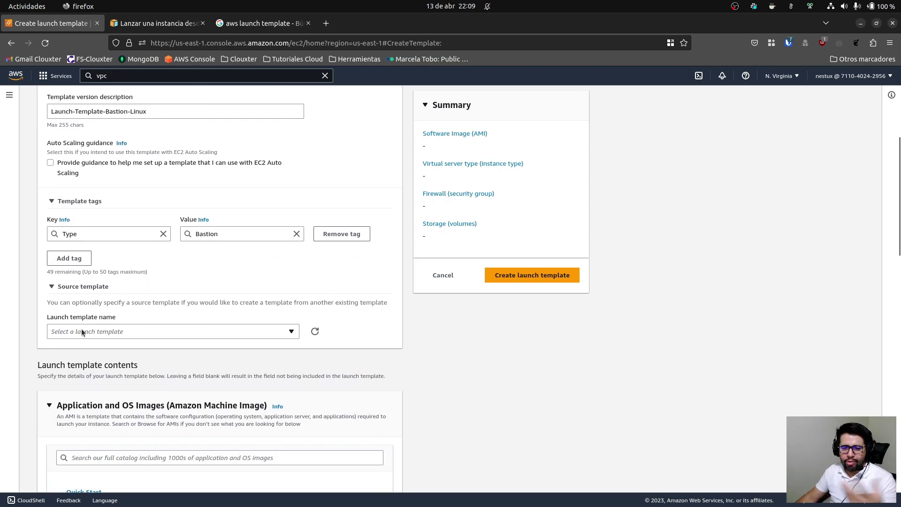
left_click(61, 286)
- Choose Amazon Linux from the quick start images as the template's operating system
scroll(282, 296, "down", 4)
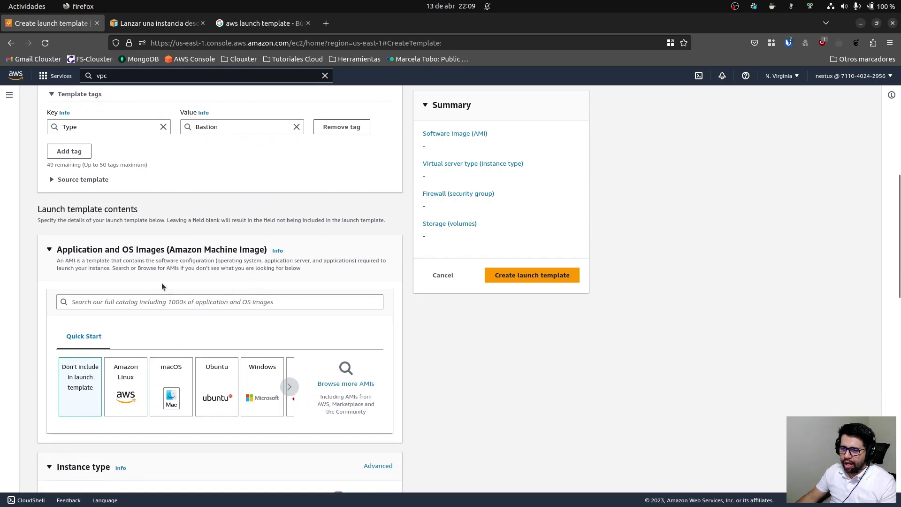
scroll(78, 249, "down", 2)
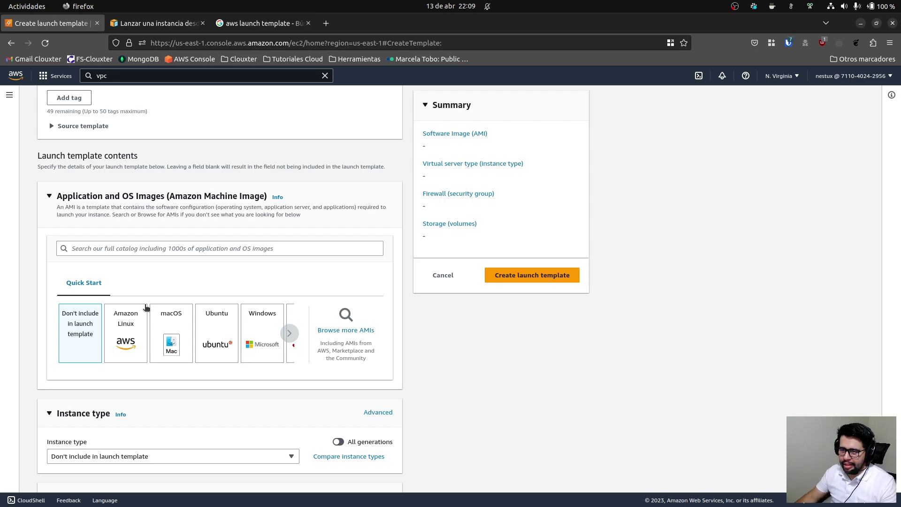
left_click(123, 315)
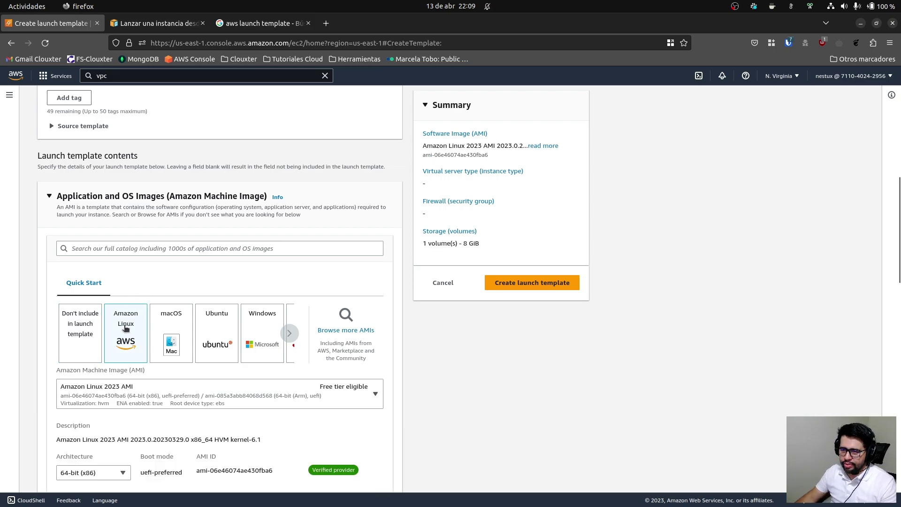
- Review the available Amazon Linux machine images and the architecture options for the selected AMI
scroll(128, 319, "down", 3)
left_click(128, 230)
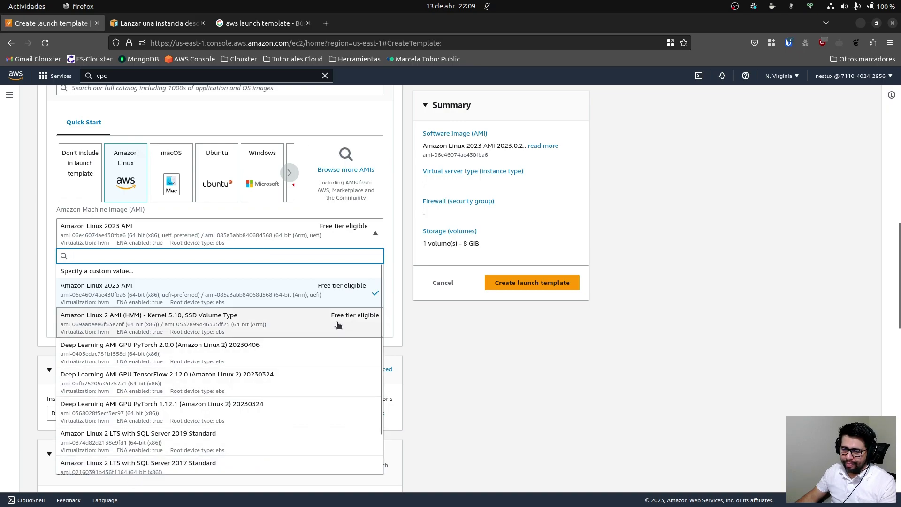
left_click(427, 326)
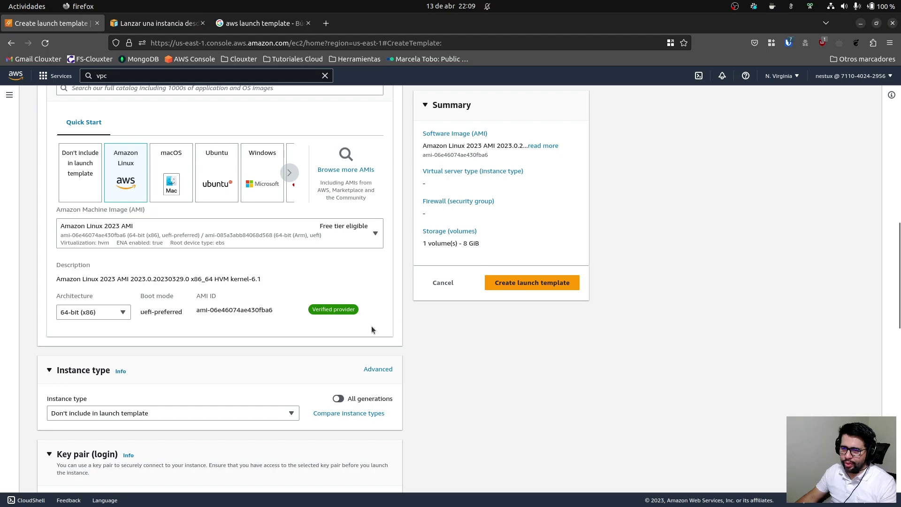
scroll(92, 287, "down", 2)
left_click(94, 263)
left_click(93, 274)
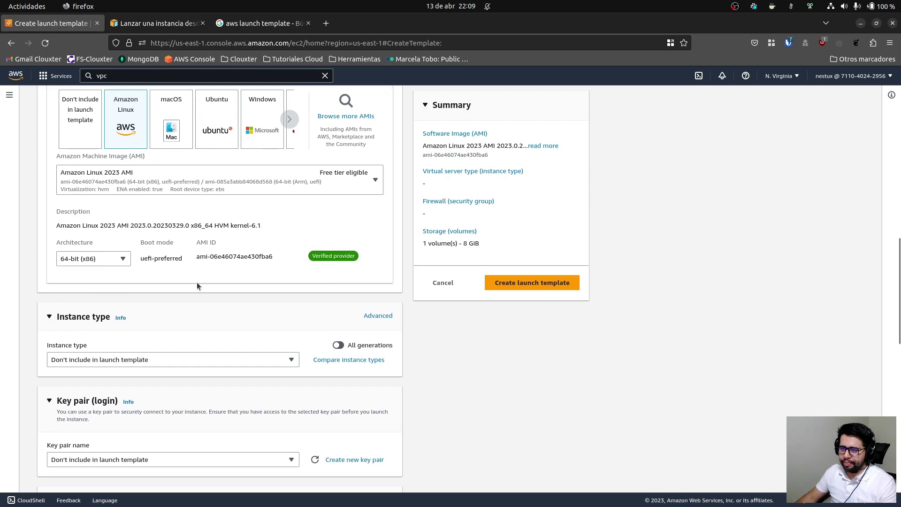
- Set the launch template's instance type to t2.micro
scroll(197, 283, "down", 4)
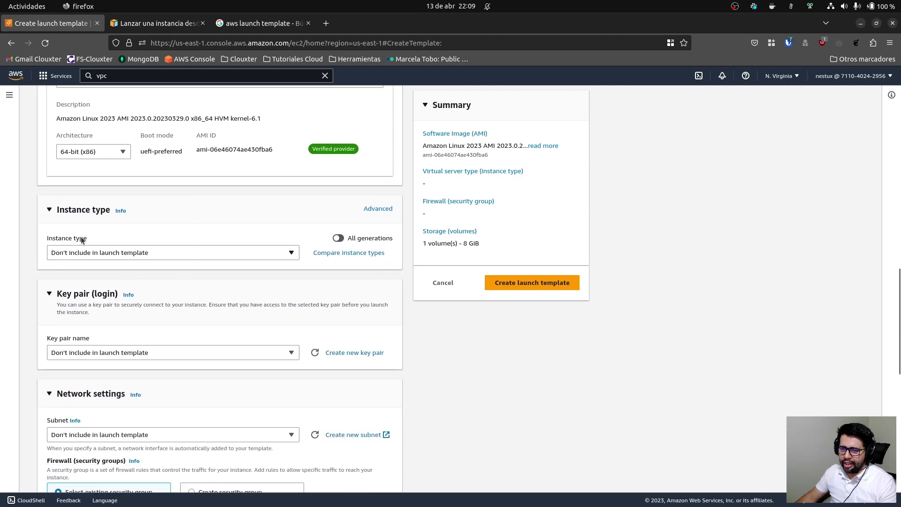
left_click(103, 254)
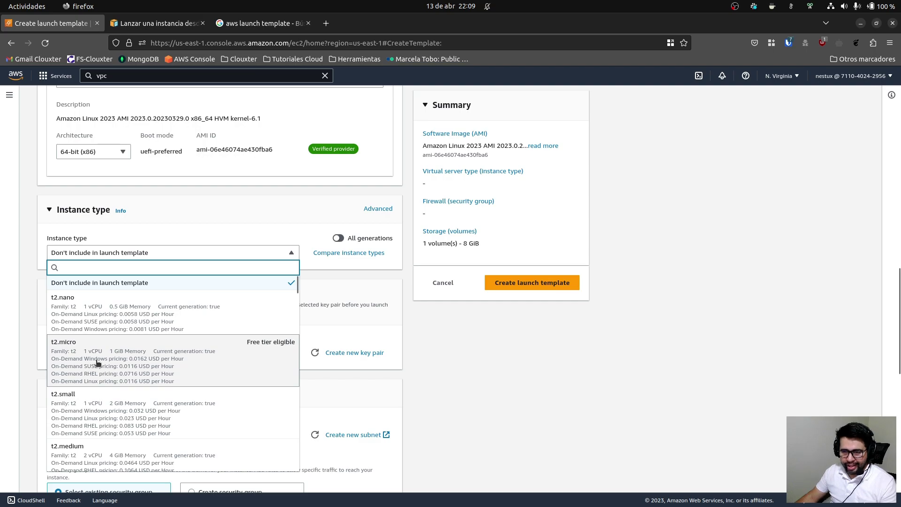
left_click(96, 362)
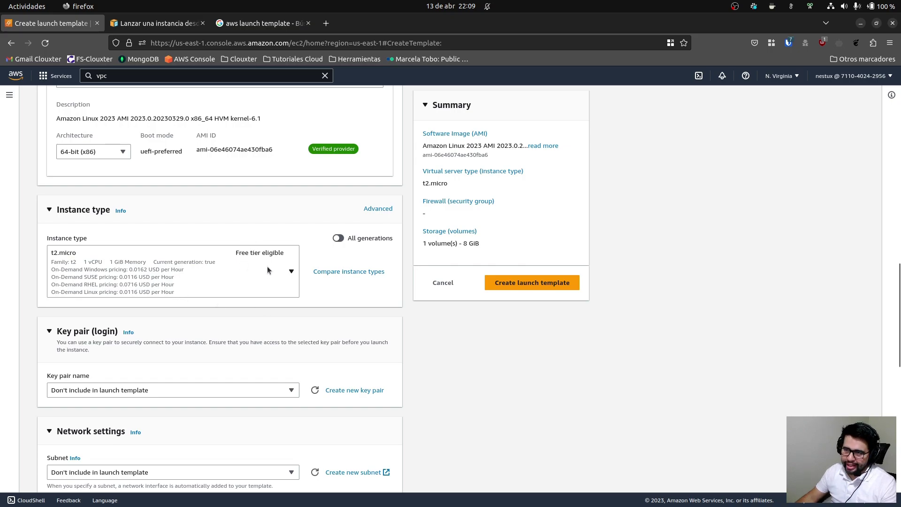
- Choose the existing ec2-test key pair for logging in to the template's instances
scroll(263, 263, "down", 2)
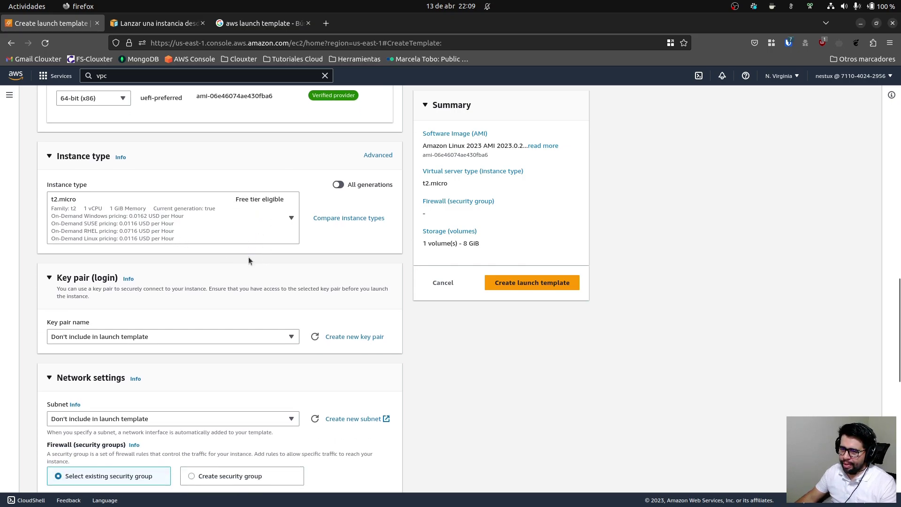
scroll(249, 255, "down", 2)
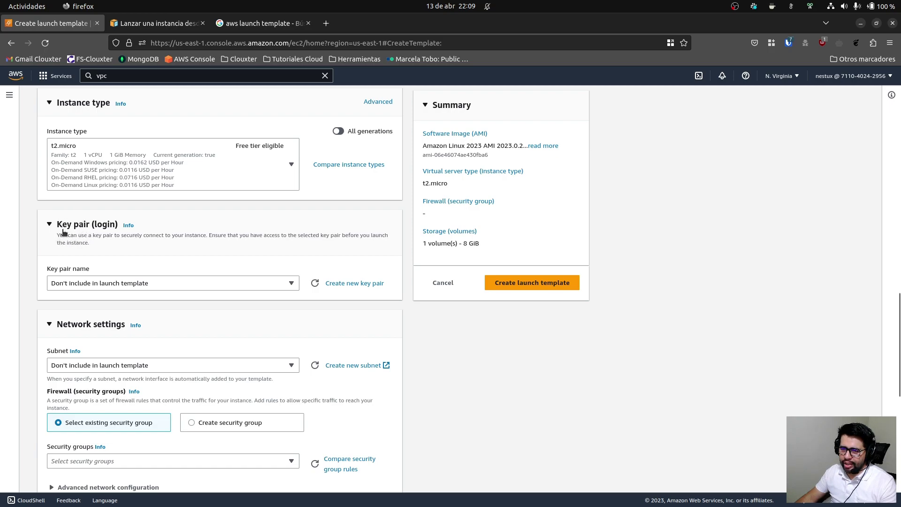
left_click(145, 282)
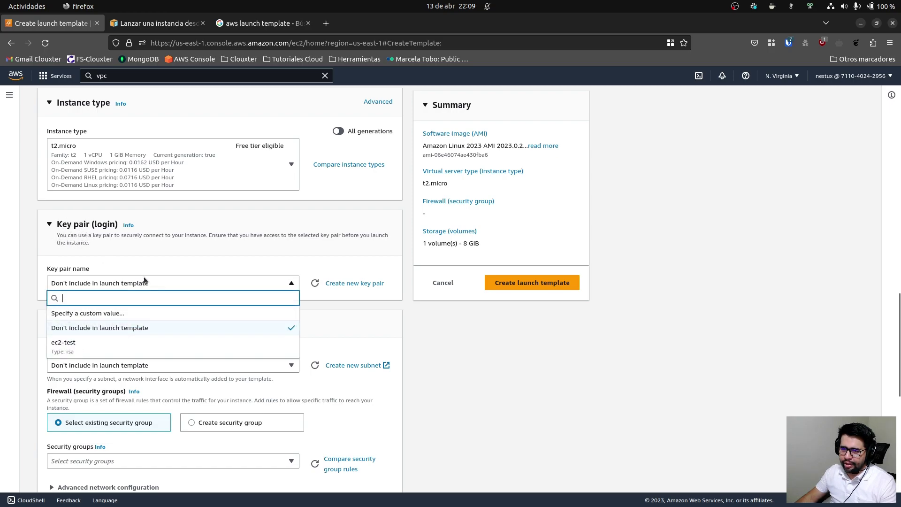
left_click(63, 348)
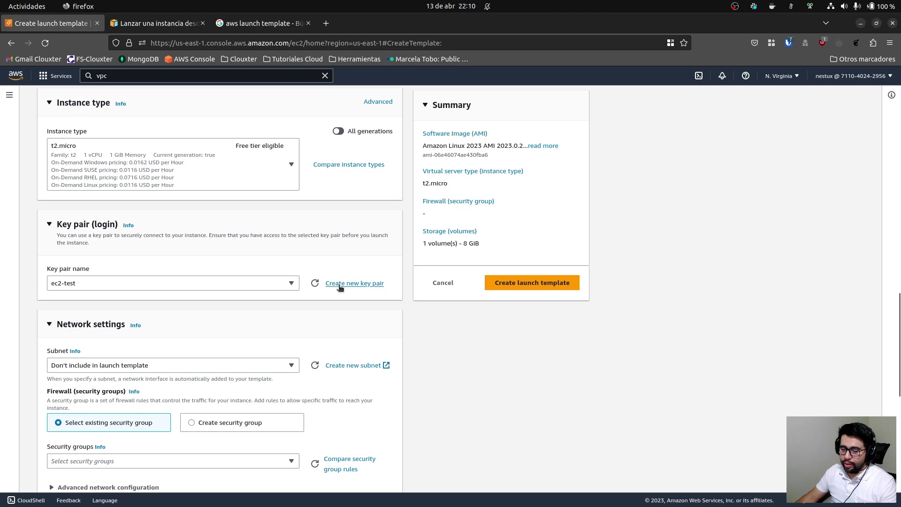
- Choose the subnet in Availability Zone us-east-1e with CIDR 172.31.48.0/20 in the network settings
scroll(124, 291, "down", 2)
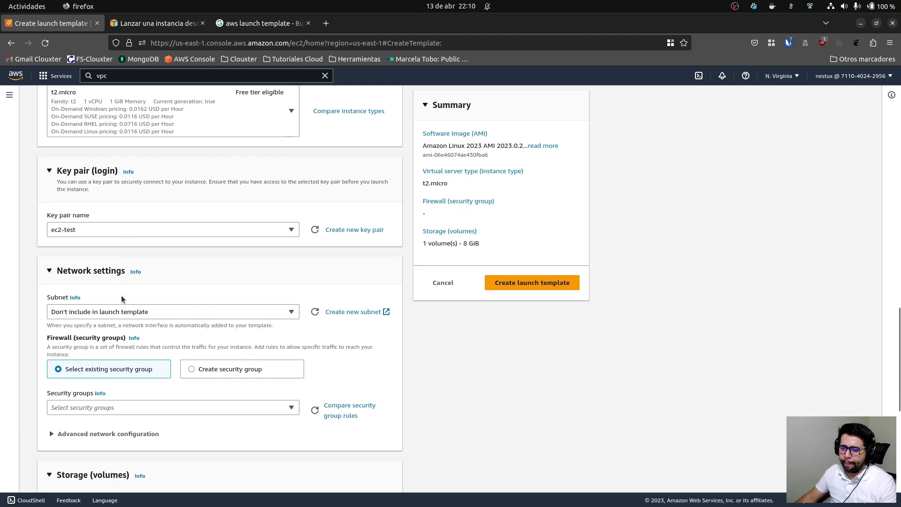
scroll(130, 286, "down", 2)
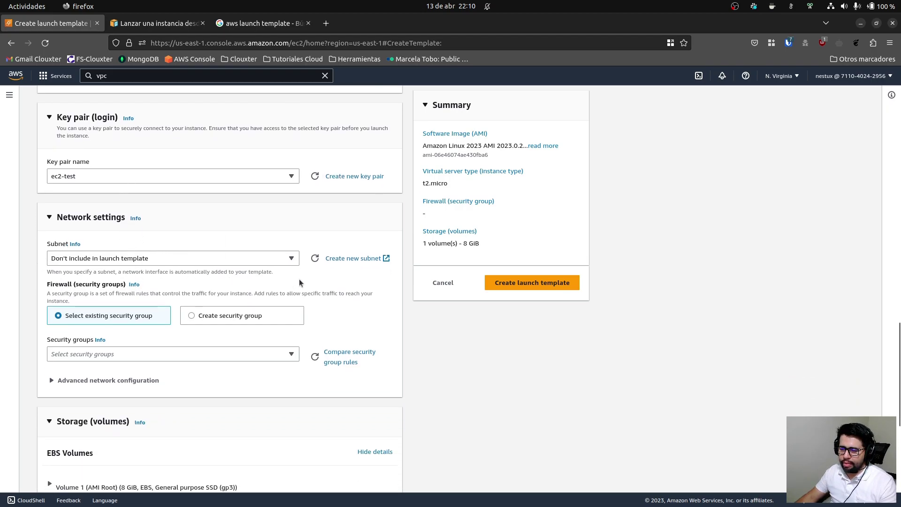
scroll(295, 284, "down", 4)
scroll(165, 187, "up", 2)
left_click(163, 205)
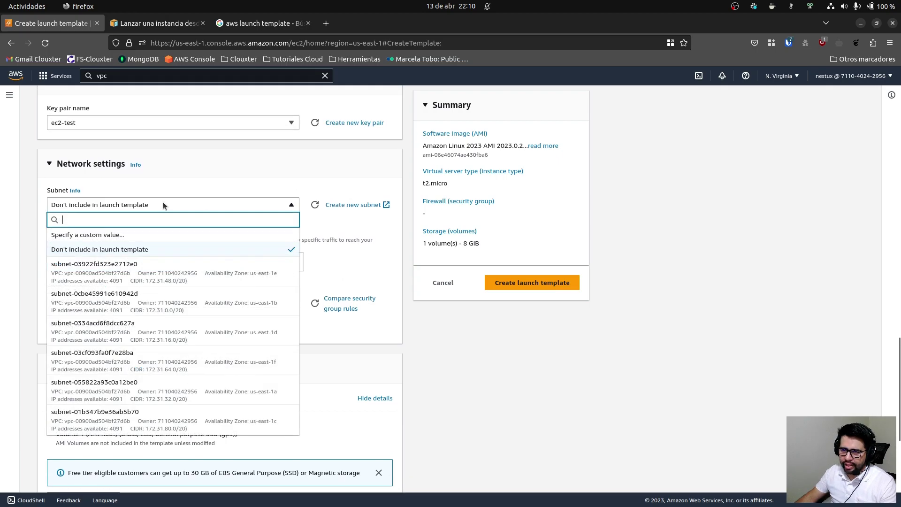
left_click(77, 273)
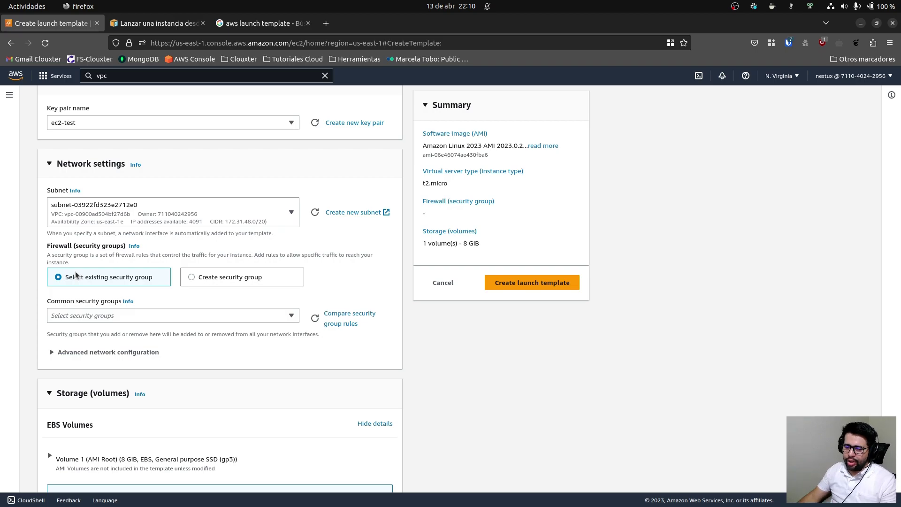
left_click(98, 208)
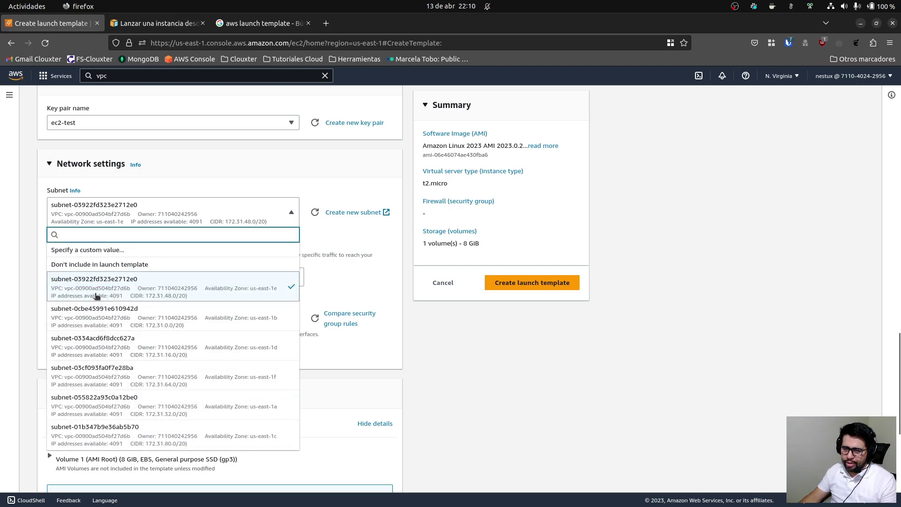
left_click(141, 178)
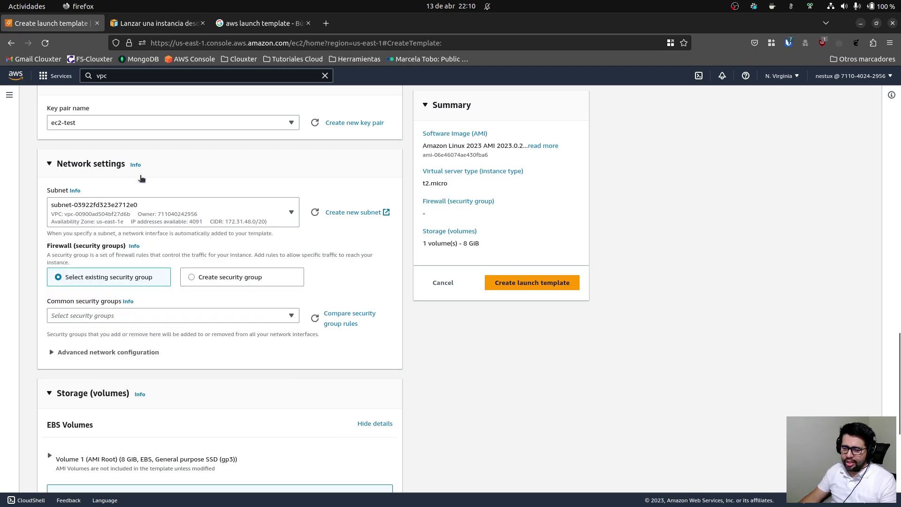
left_click(113, 214)
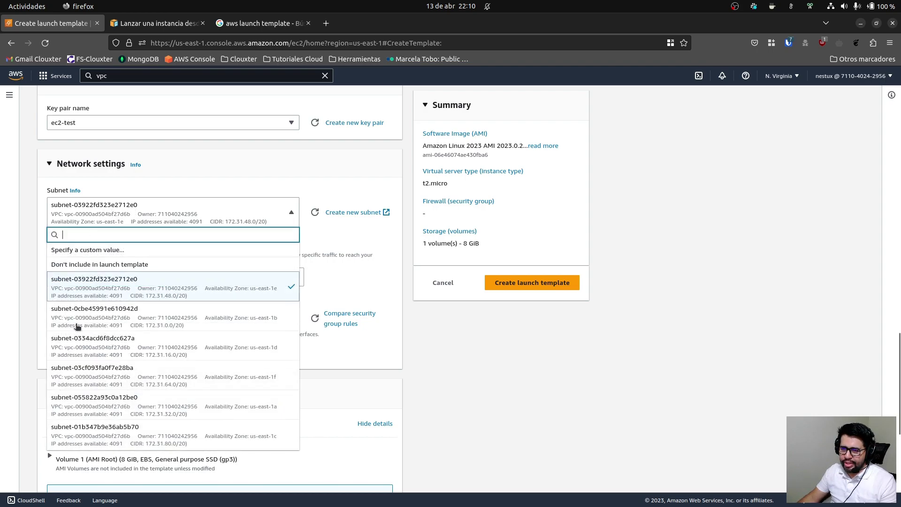
left_click(96, 288)
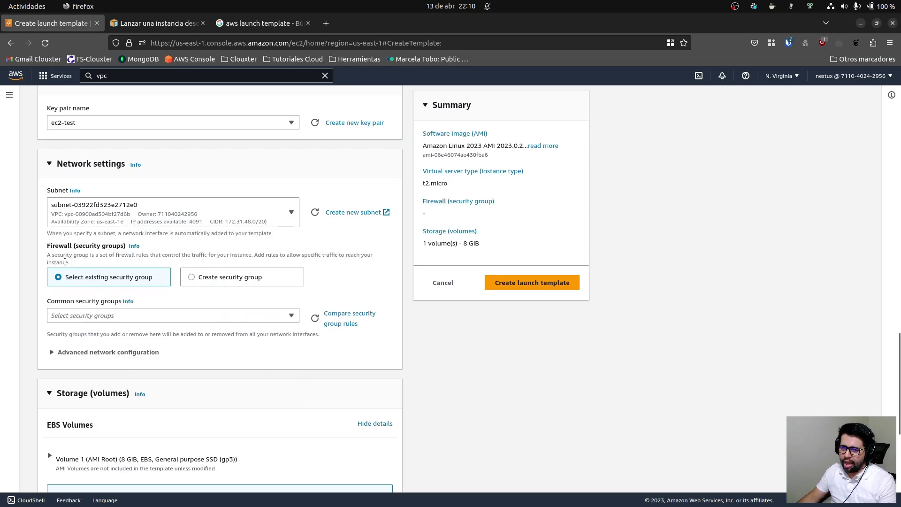
- Assign the existing security group ec2-test-SG as the template's firewall
scroll(82, 270, "down", 2)
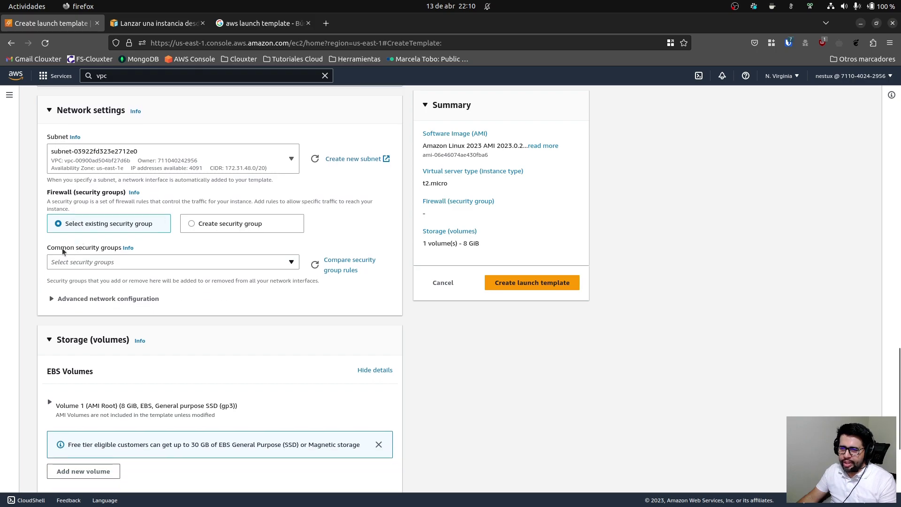
left_click(197, 227)
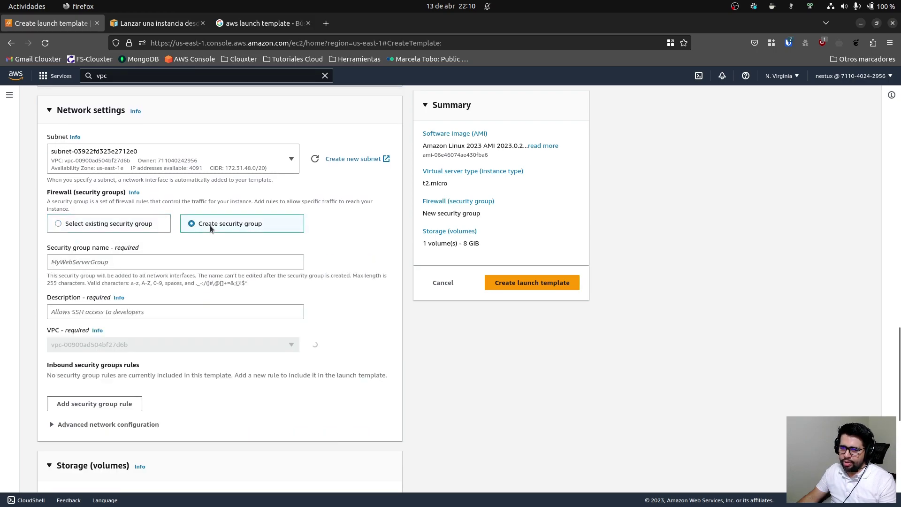
left_click(80, 226)
left_click(75, 261)
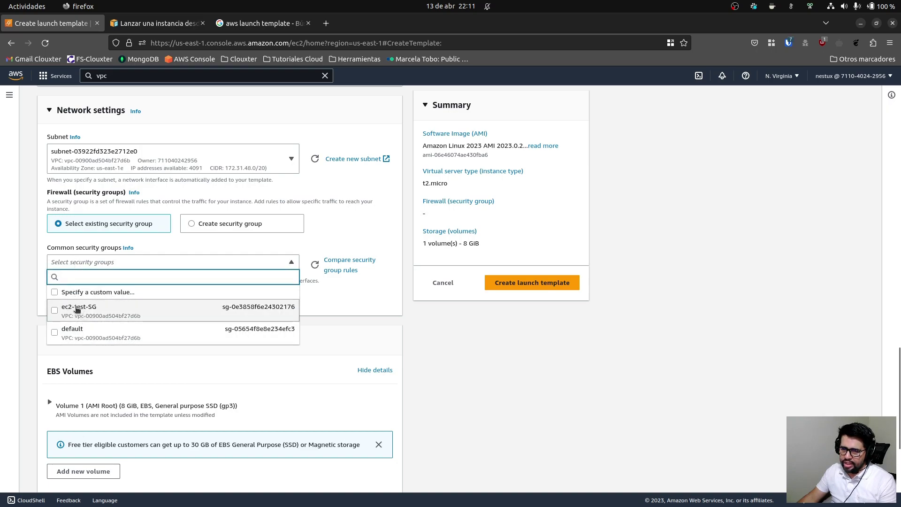
left_click(81, 312)
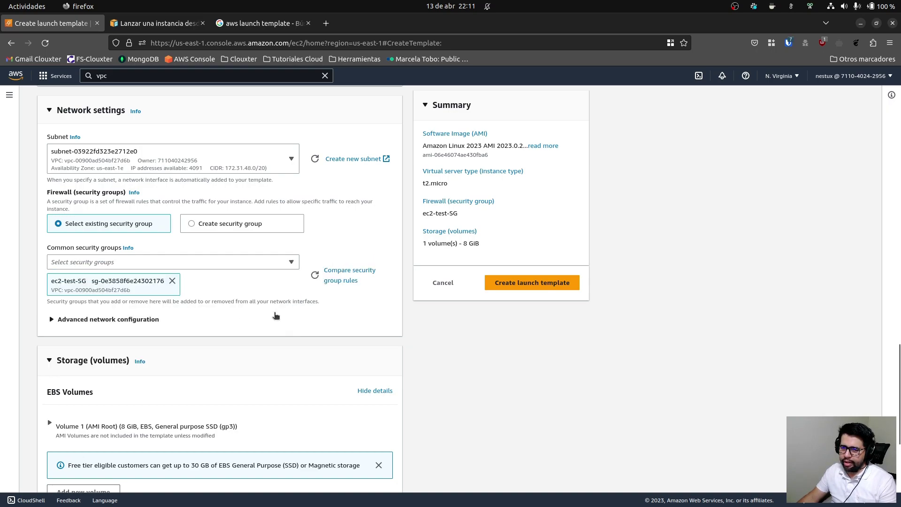
- Examine the advanced network configuration of network interface 1, including the auto-assign public IP options, and collapse it again
scroll(273, 314, "down", 1)
left_click(85, 266)
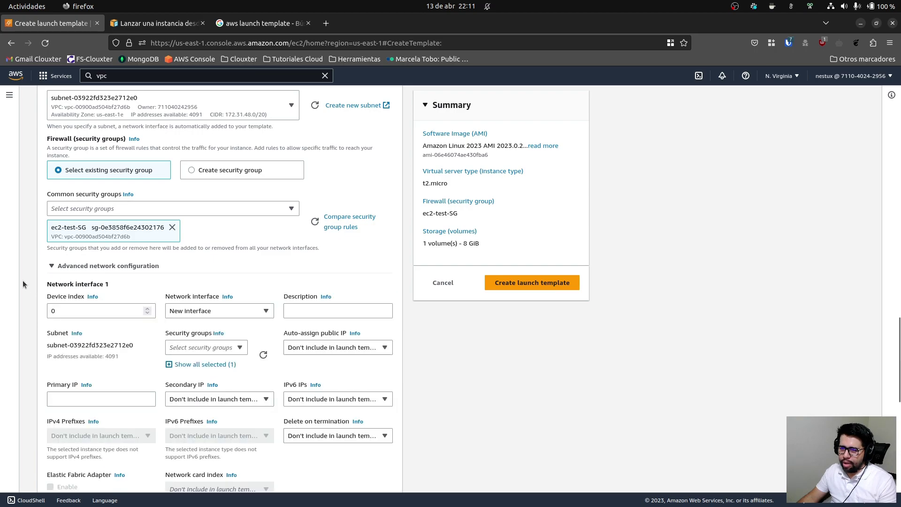
scroll(77, 260, "down", 2)
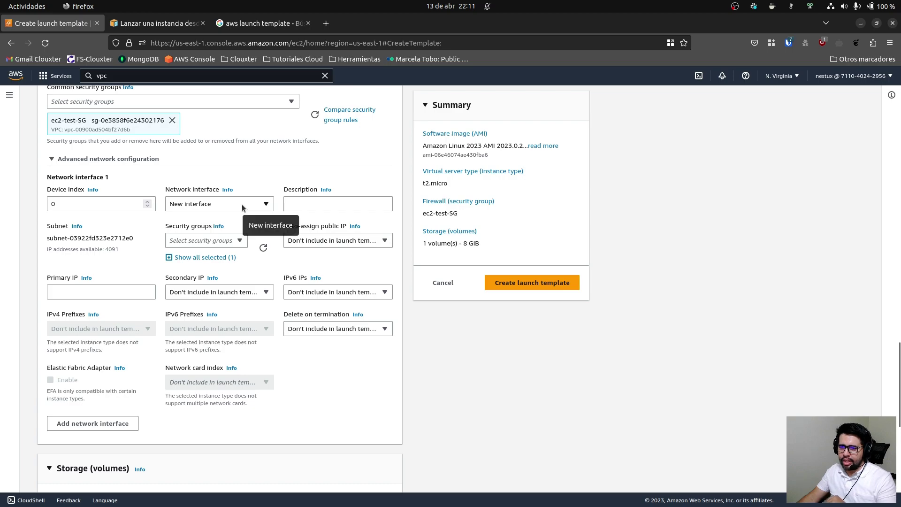
left_click_drag(97, 177, 47, 179)
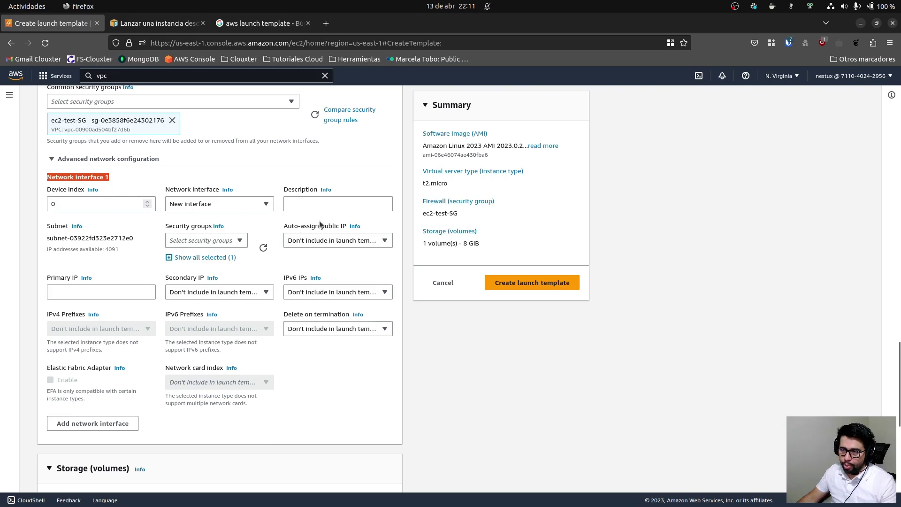
left_click(222, 241)
left_click(222, 241)
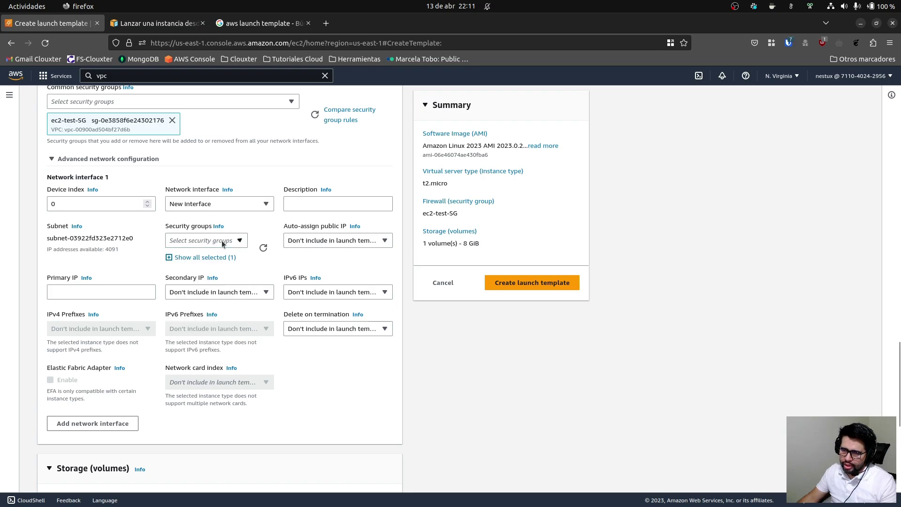
left_click(301, 241)
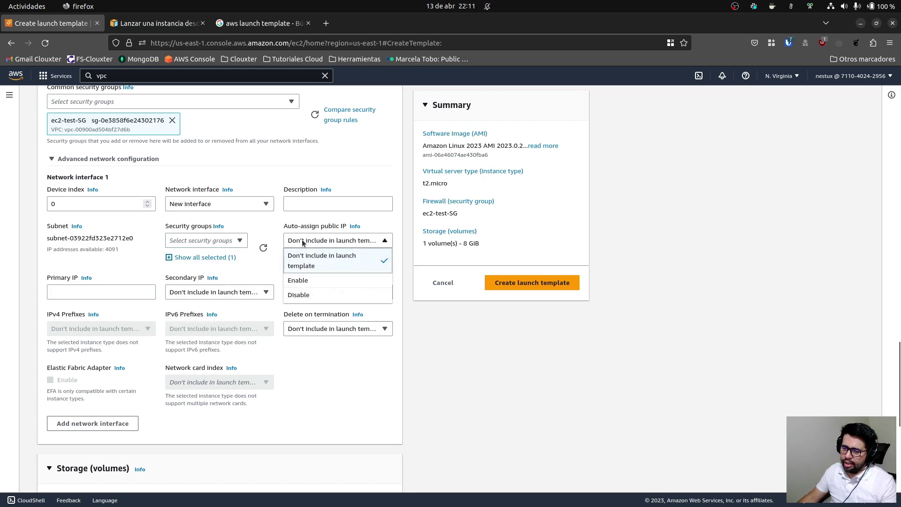
left_click(302, 239)
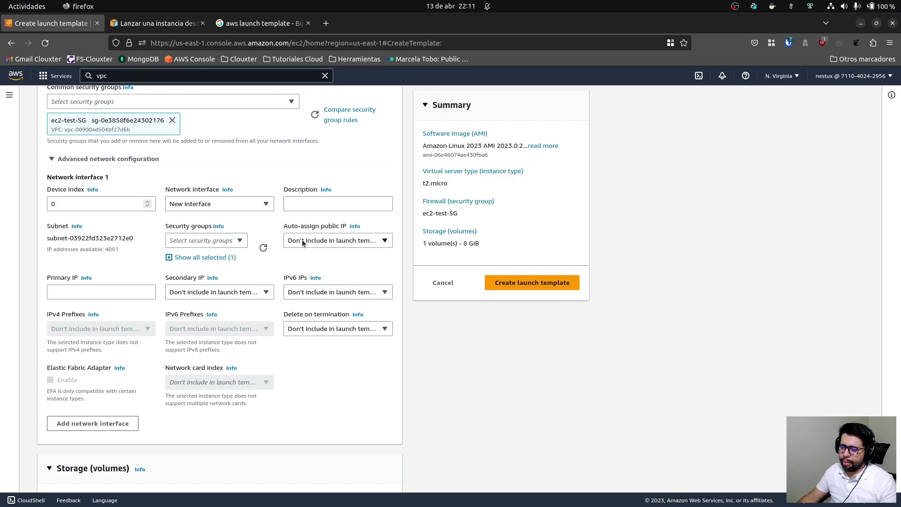
left_click(75, 158)
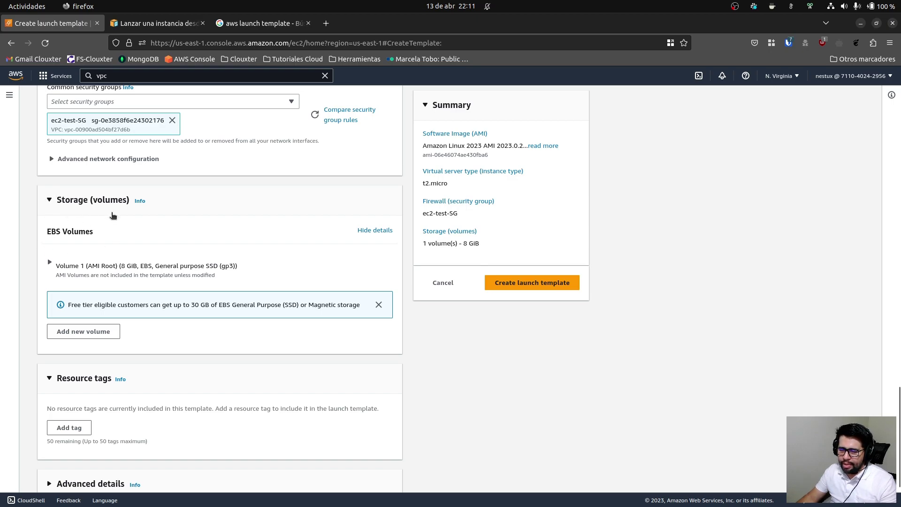
- Set the size of the AMI root volume to 10 GiB and collapse the volume's details
left_click(49, 262)
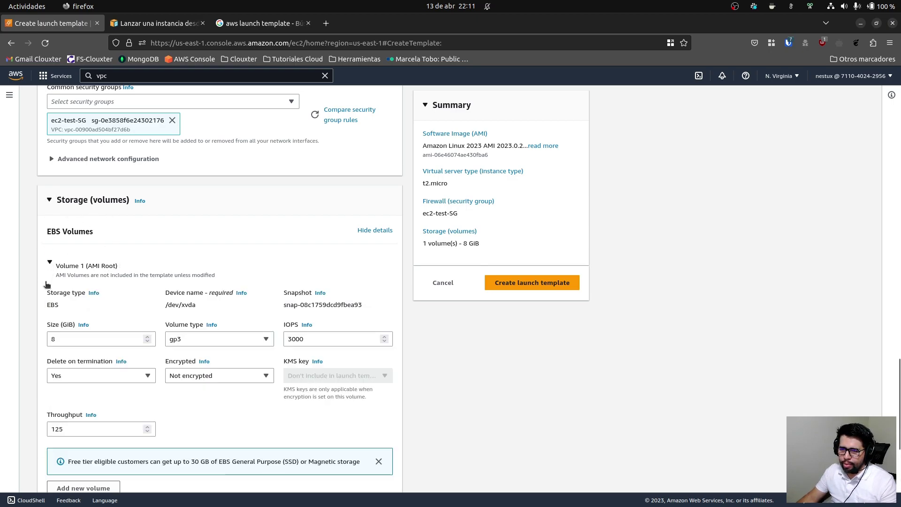
scroll(47, 282, "down", 2)
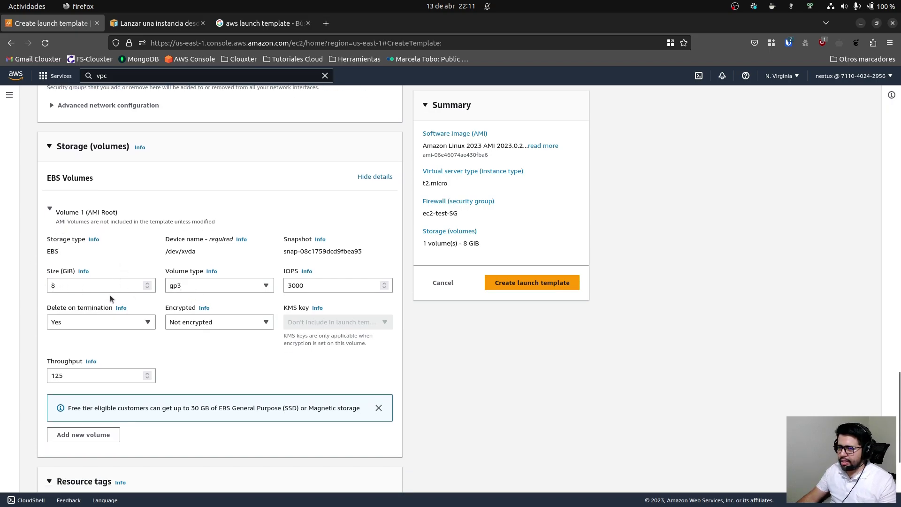
left_click(53, 284)
left_click(40, 284)
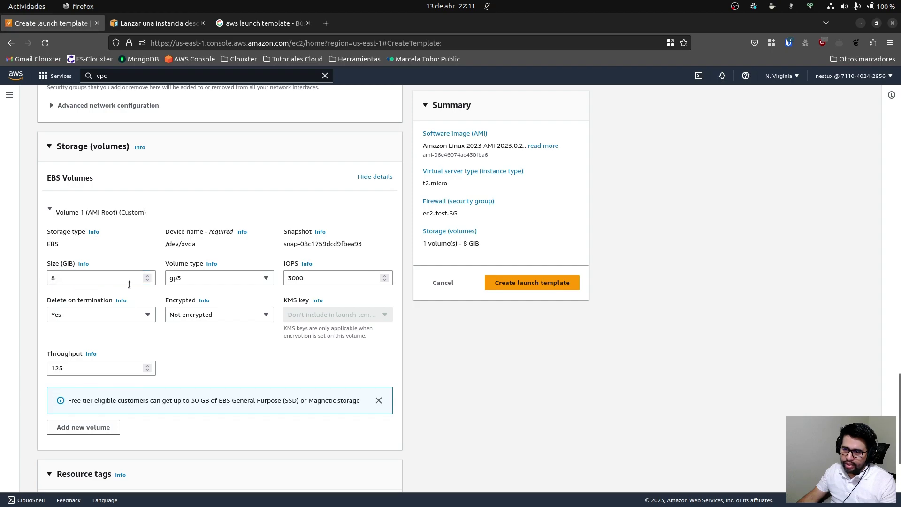
left_click(147, 278)
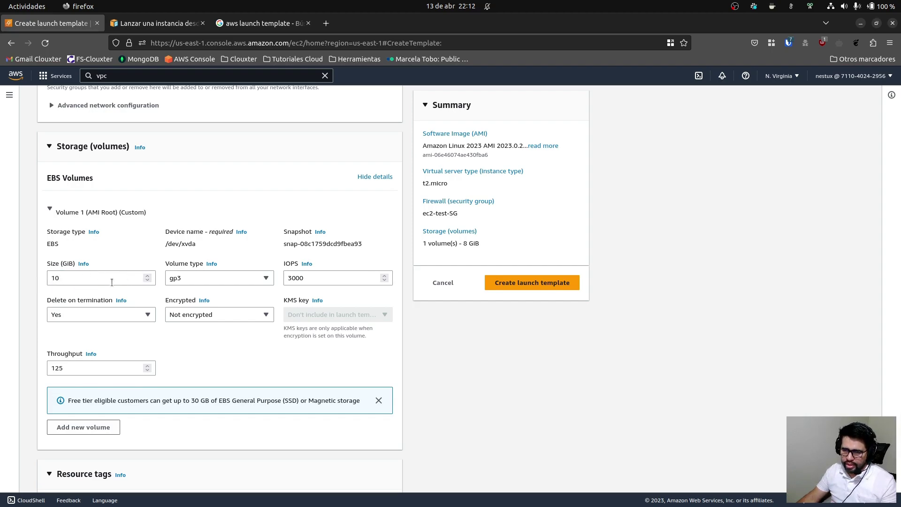
scroll(61, 329, "down", 2)
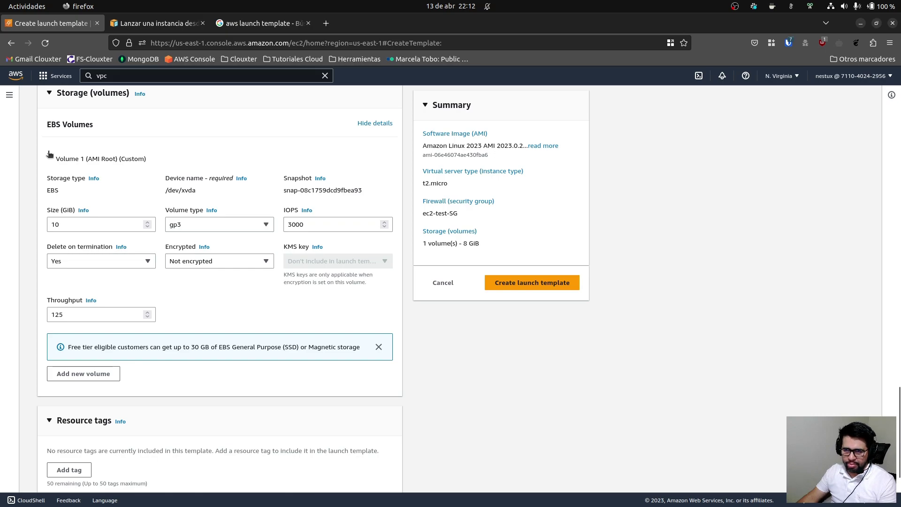
left_click(48, 154)
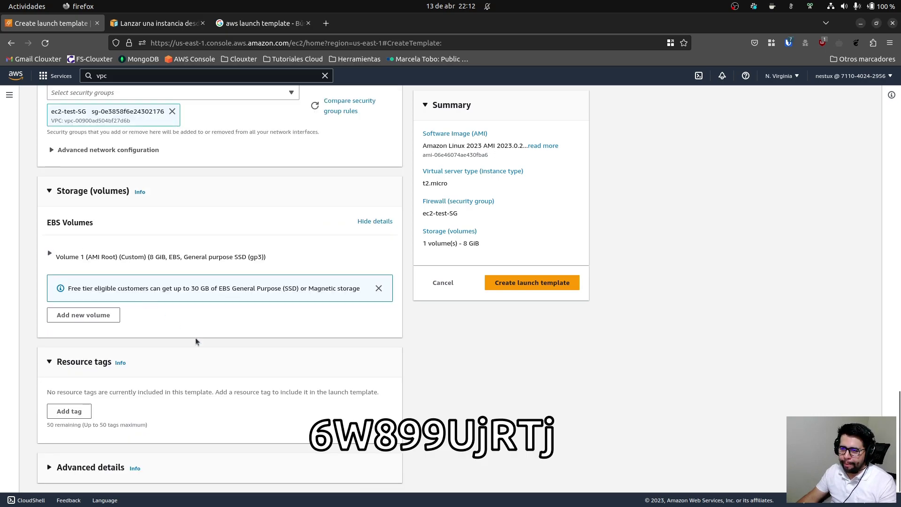
- Add a resource tag for instances with the key Name and the value Bastion-linux
left_click(78, 413)
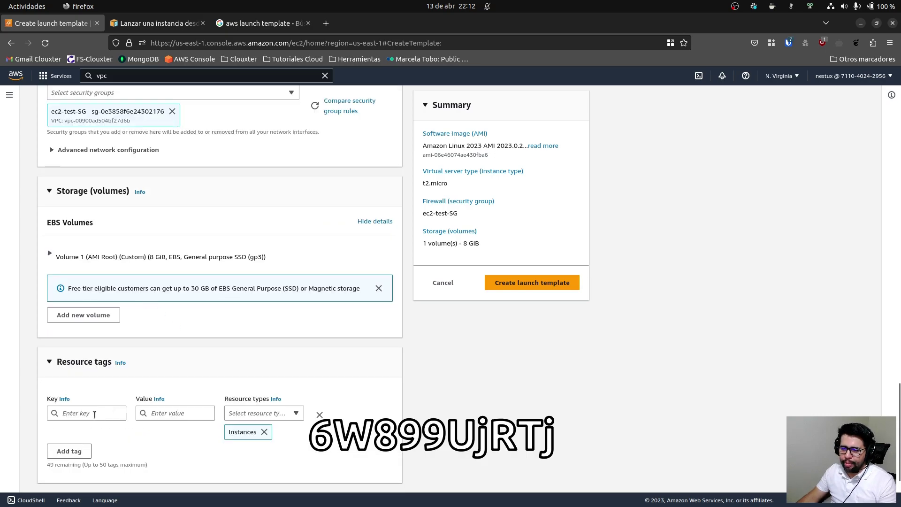
left_click(82, 414)
left_click(85, 382)
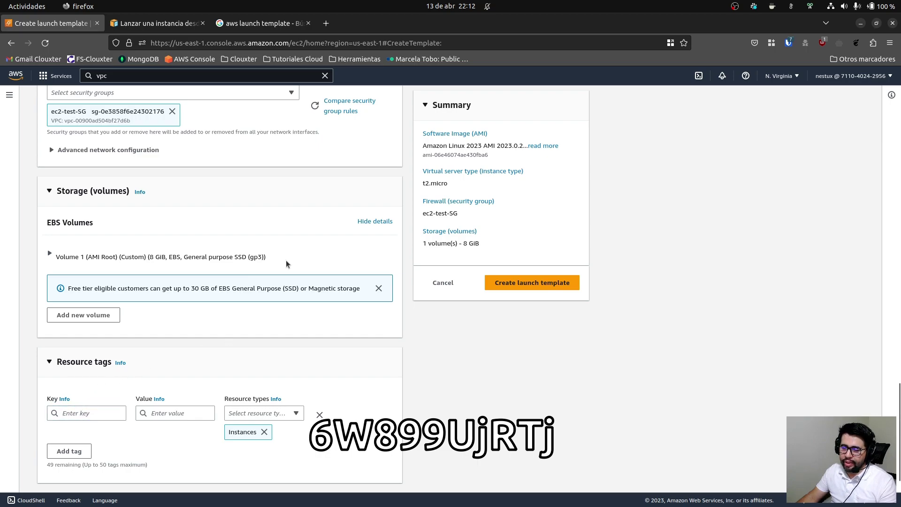
left_click(85, 414)
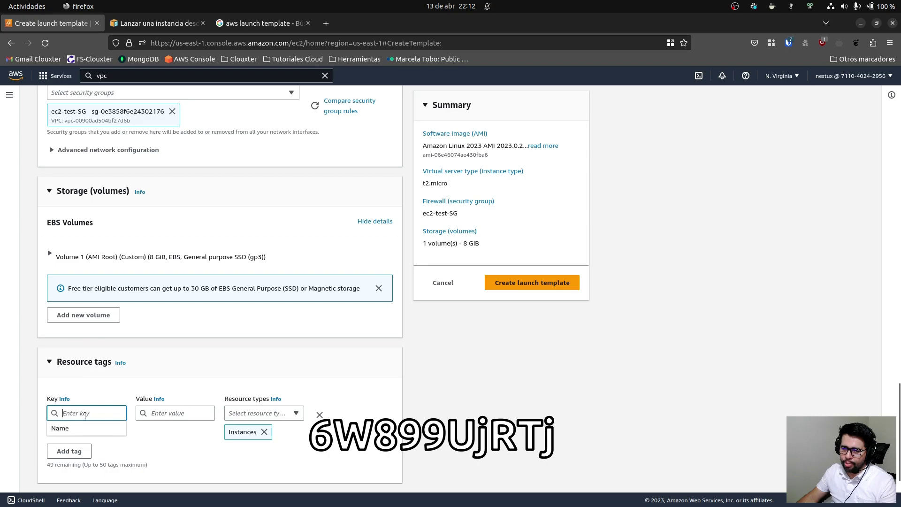
type("Name")
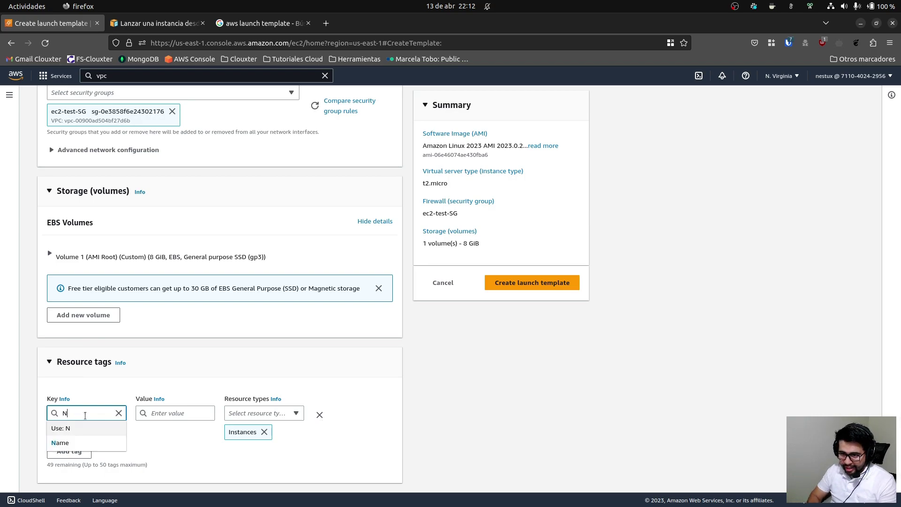
left_click(168, 414)
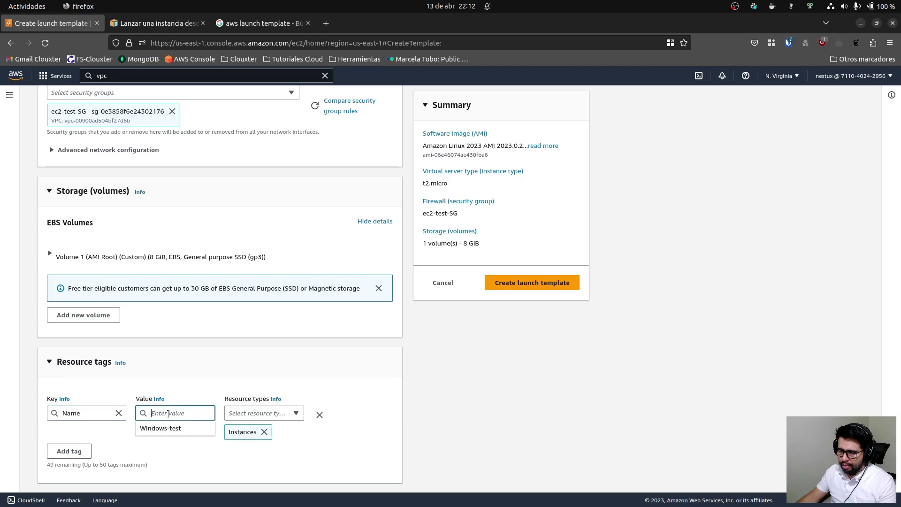
type("Bast")
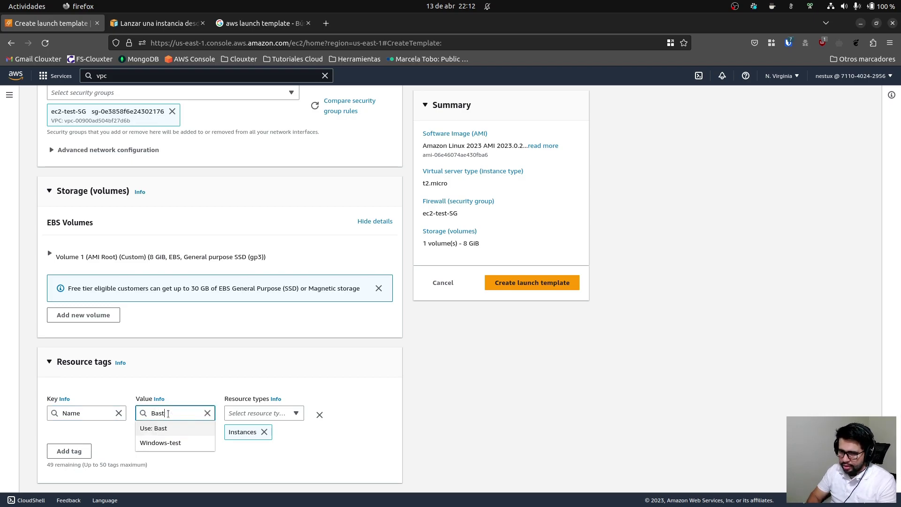
type("ion-linux")
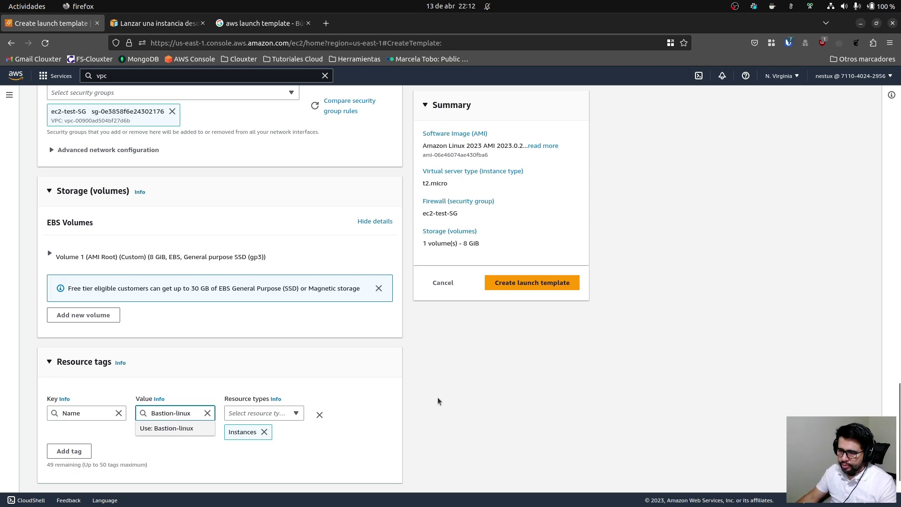
left_click(435, 397)
- Expand the advanced details and examine the options from the purchasing option down to user data
scroll(434, 395, "down", 2)
left_click(115, 469)
scroll(474, 396, "down", 5)
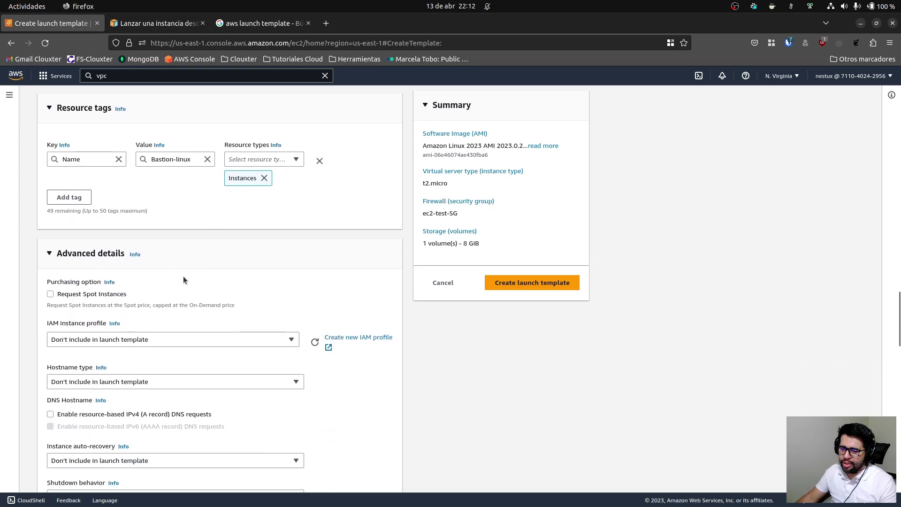
scroll(182, 279, "down", 1)
scroll(61, 255, "down", 1)
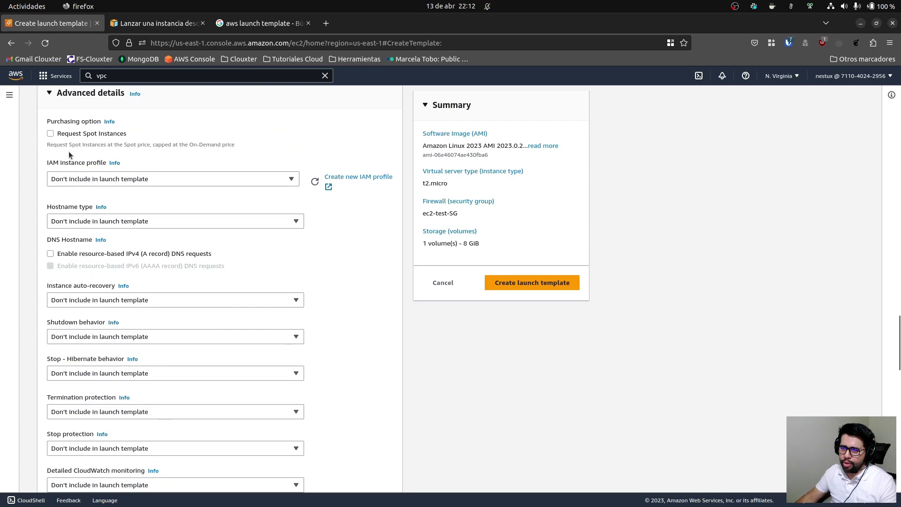
scroll(64, 185, "down", 1)
scroll(60, 255, "down", 3)
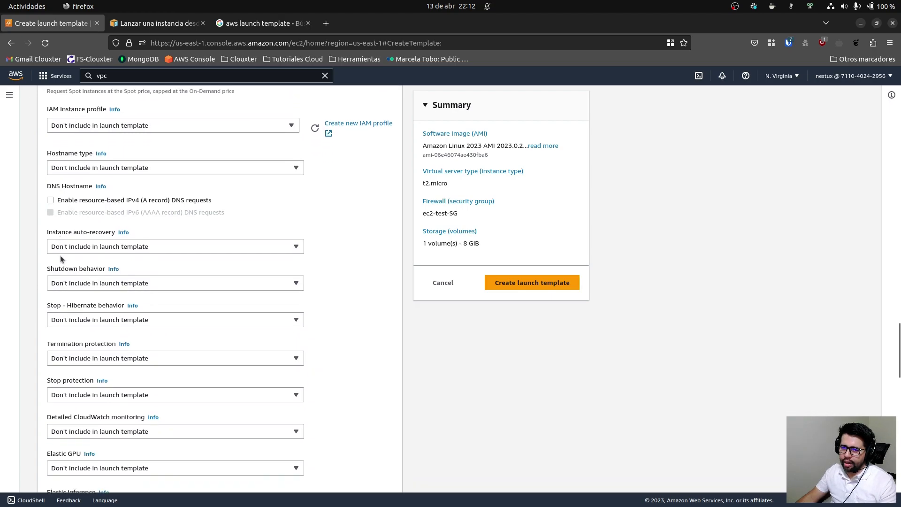
scroll(60, 257, "down", 6)
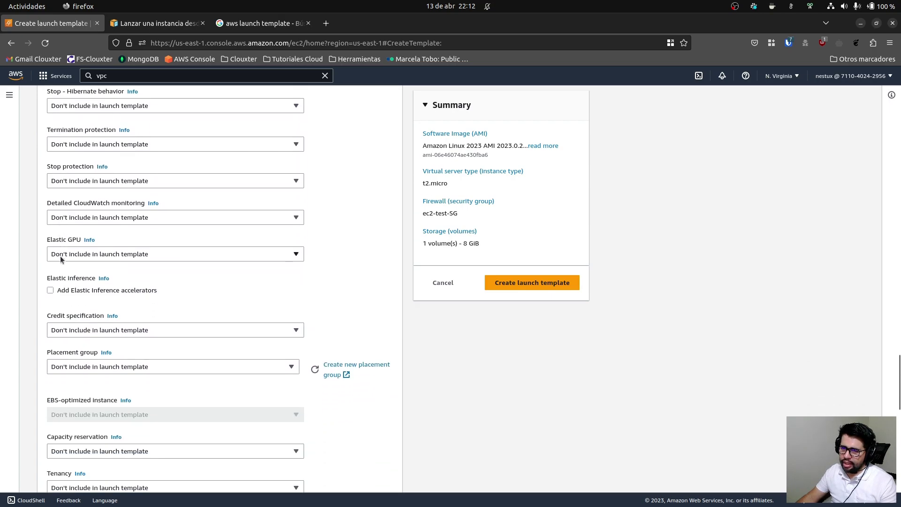
scroll(60, 255, "down", 5)
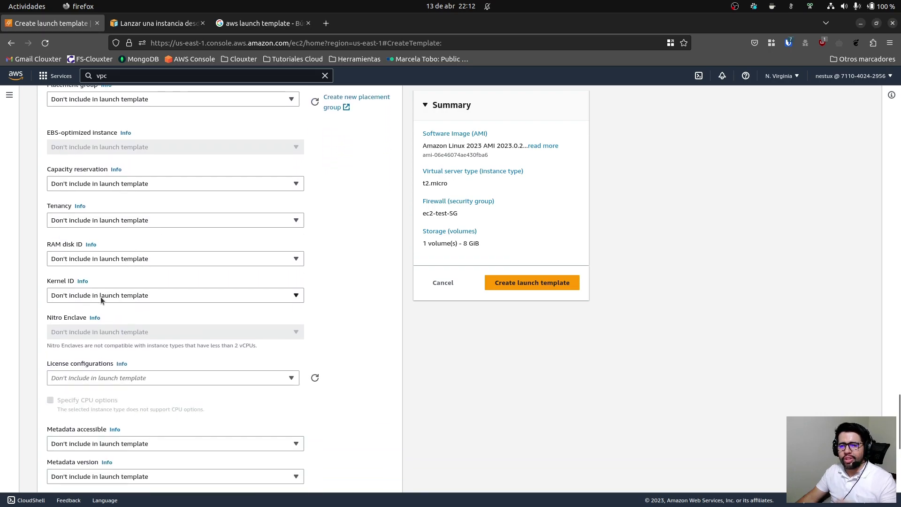
scroll(107, 376, "down", 1)
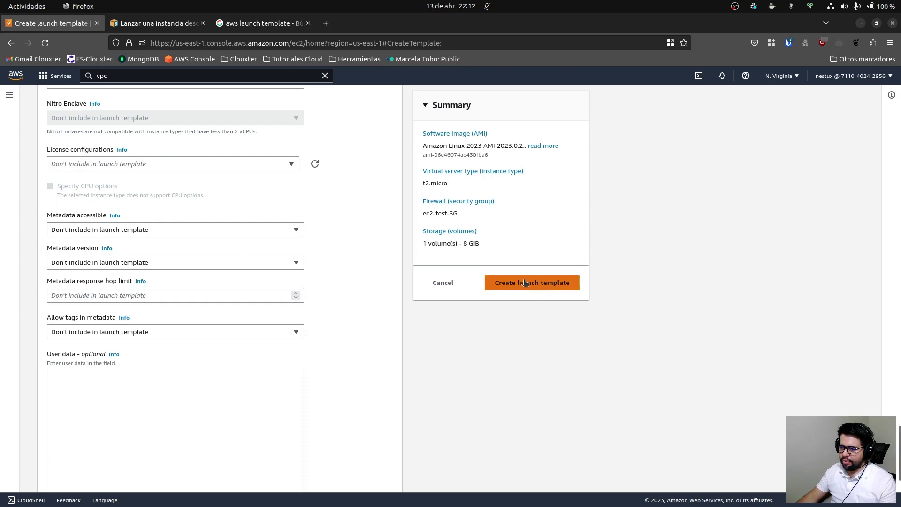
- Create the launch template and select Launch-Template-Bastion-Linux in the list of launch templates
left_click(539, 282)
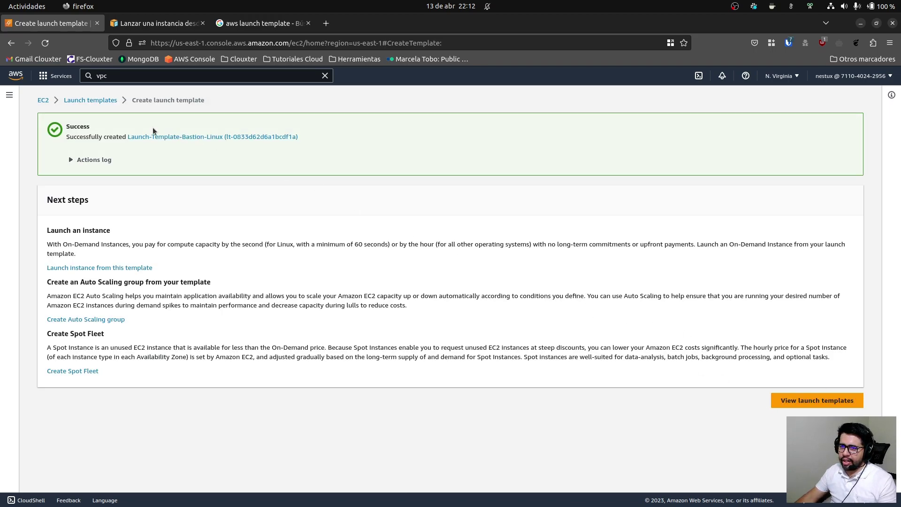
left_click(106, 100)
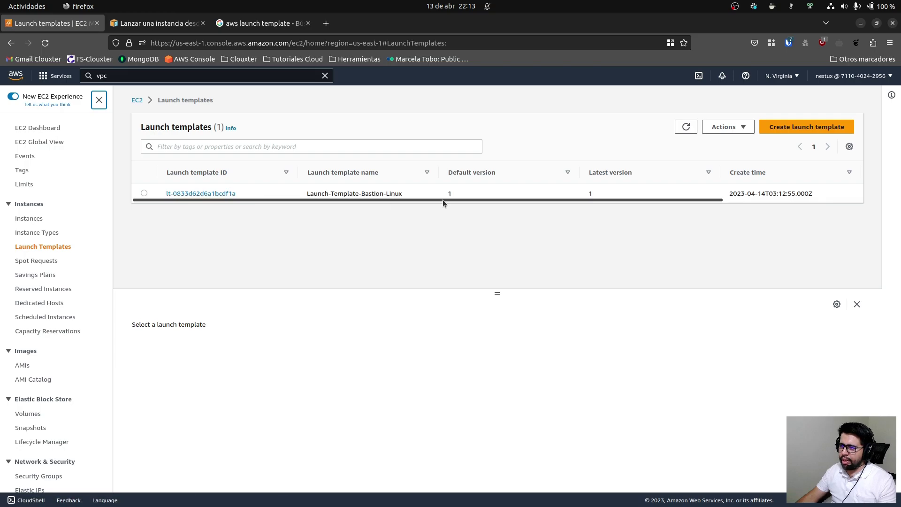
left_click_drag(459, 193, 447, 193)
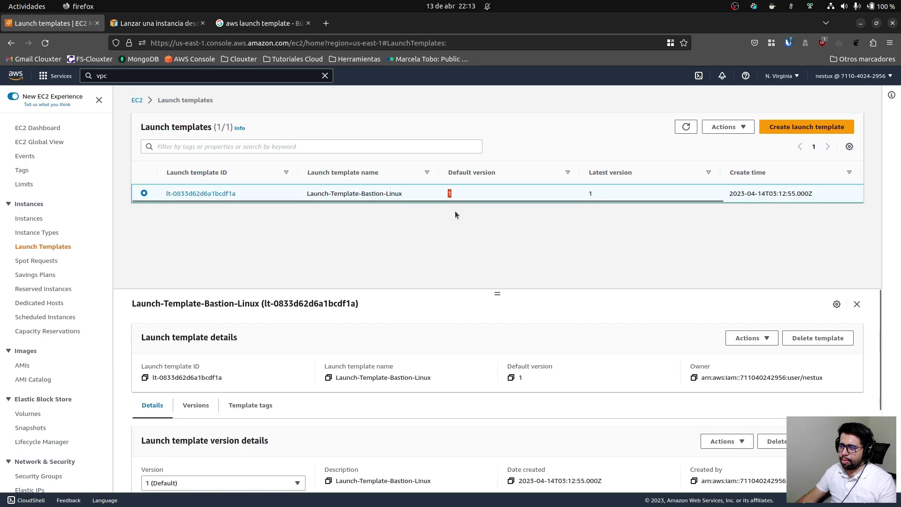
- Examine the template's latest version number, enlarge its details pane and check which versions can be chosen
left_click_drag(598, 192, 587, 193)
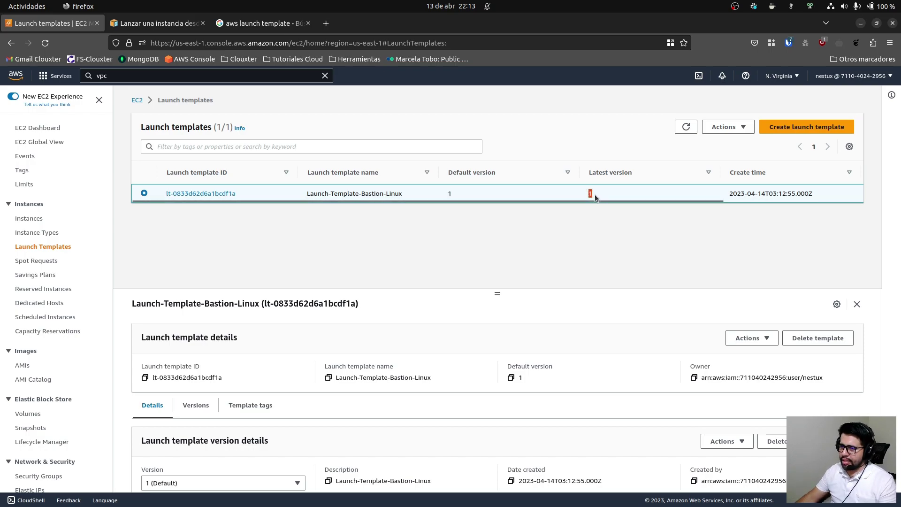
left_click_drag(497, 293, 491, 241)
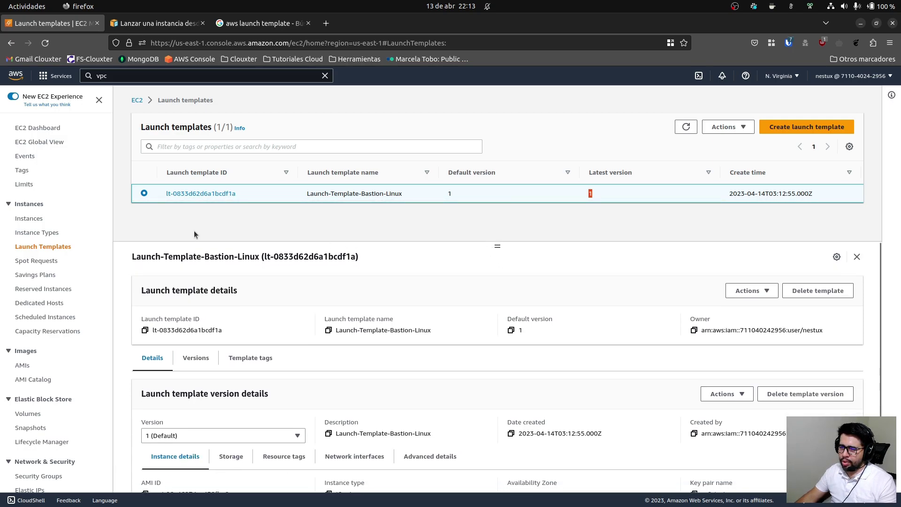
scroll(238, 305, "down", 2)
scroll(238, 306, "up", 2)
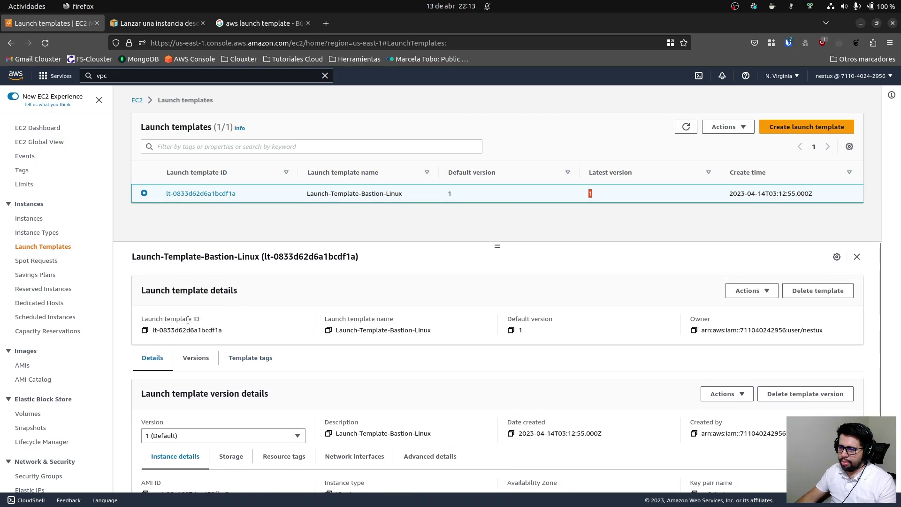
scroll(183, 359, "down", 2)
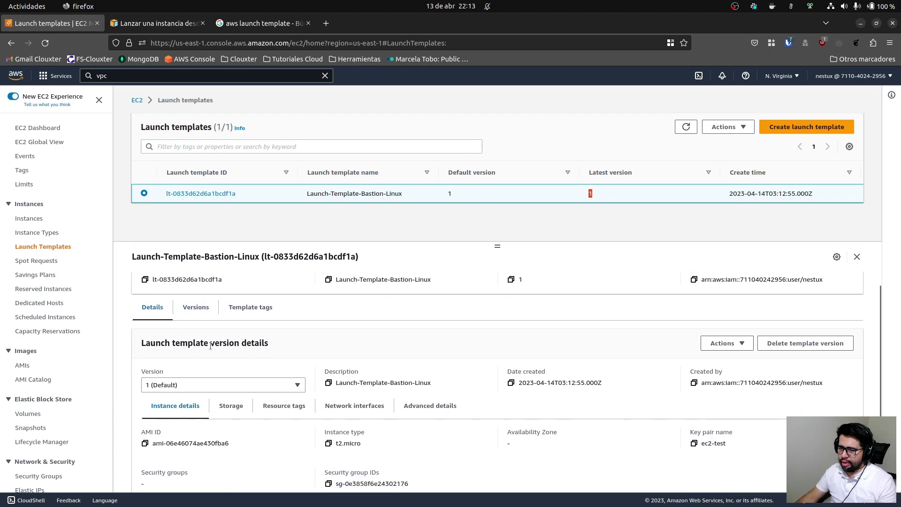
scroll(300, 366, "down", 1)
left_click(185, 362)
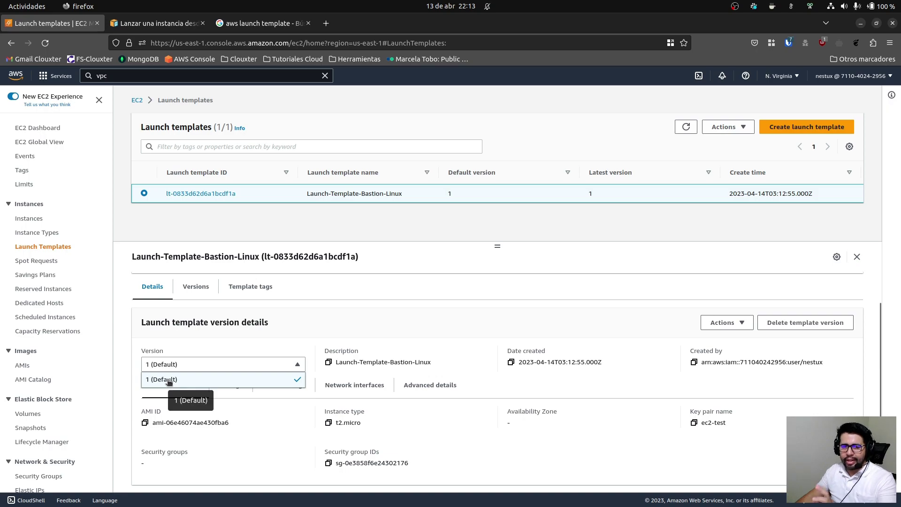
left_click(186, 350)
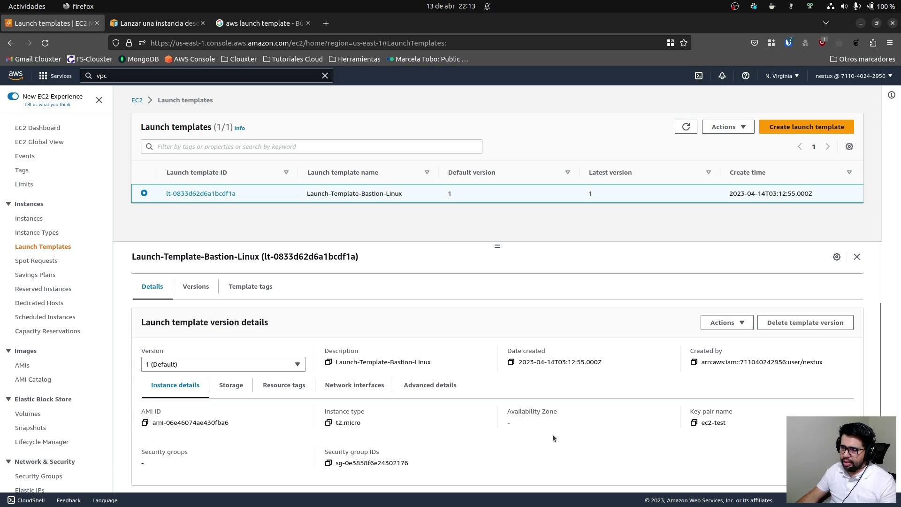
- Examine the storage, resource tags, network interfaces and advanced details of the template's default version
left_click(232, 385)
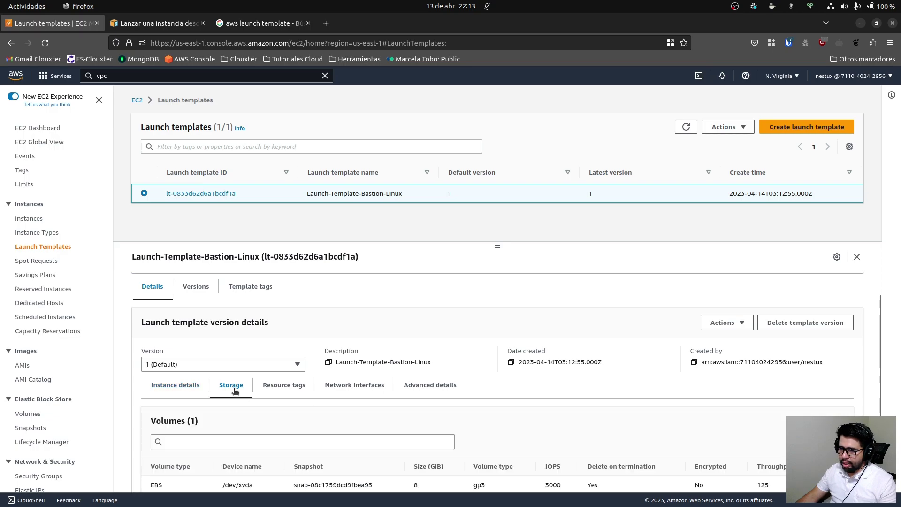
scroll(246, 443, "down", 2)
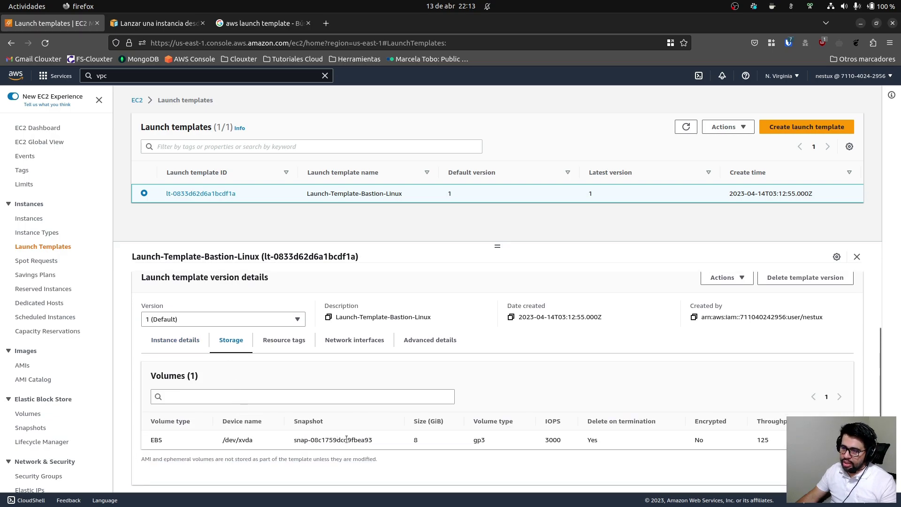
double_click(415, 440)
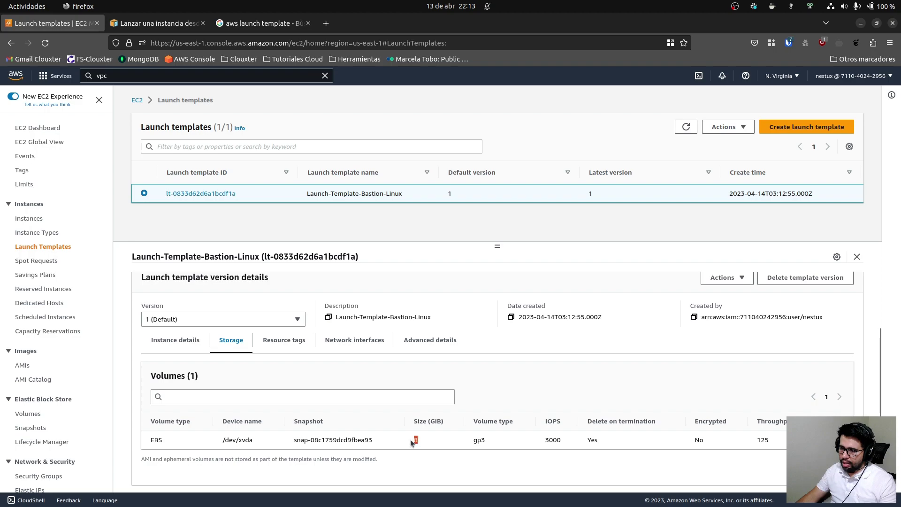
left_click(293, 342)
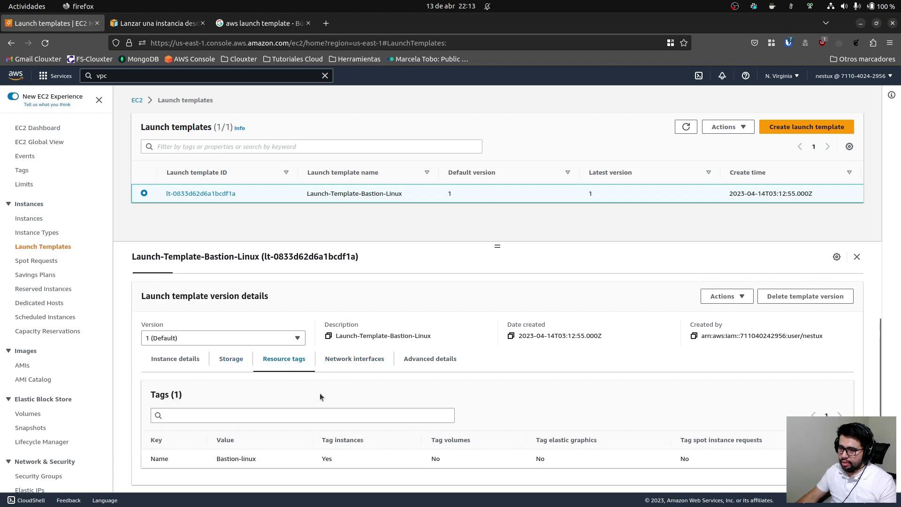
left_click(230, 361)
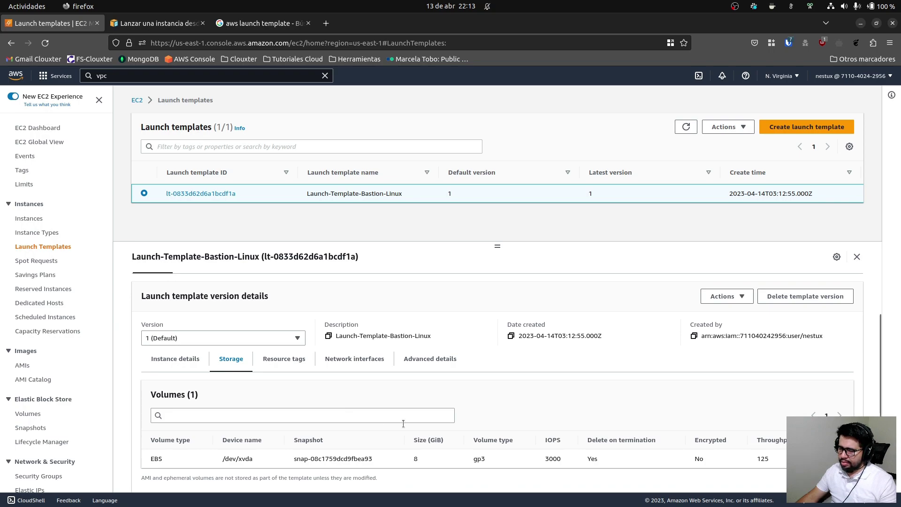
left_click(280, 366)
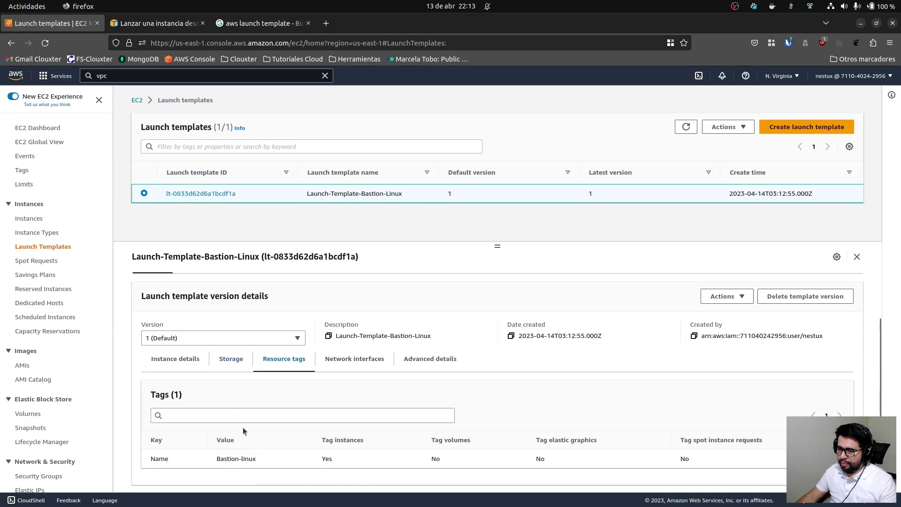
left_click(365, 362)
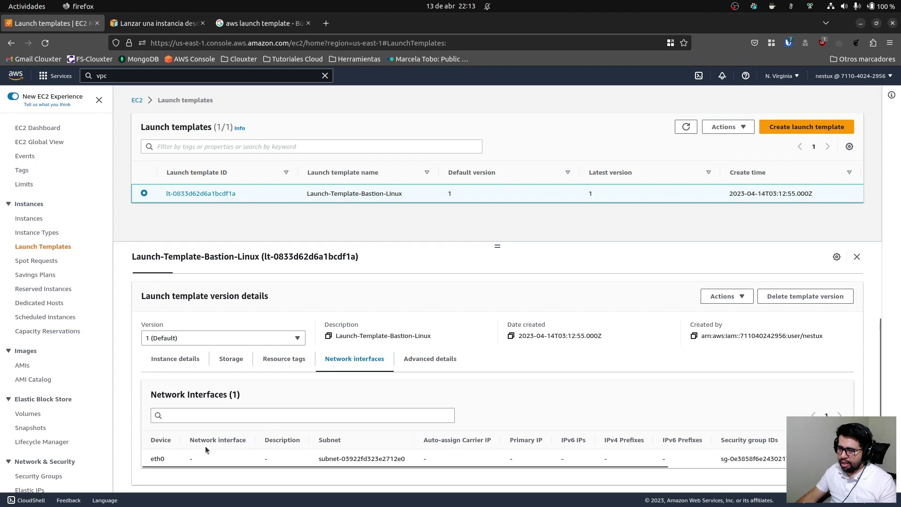
left_click(433, 368)
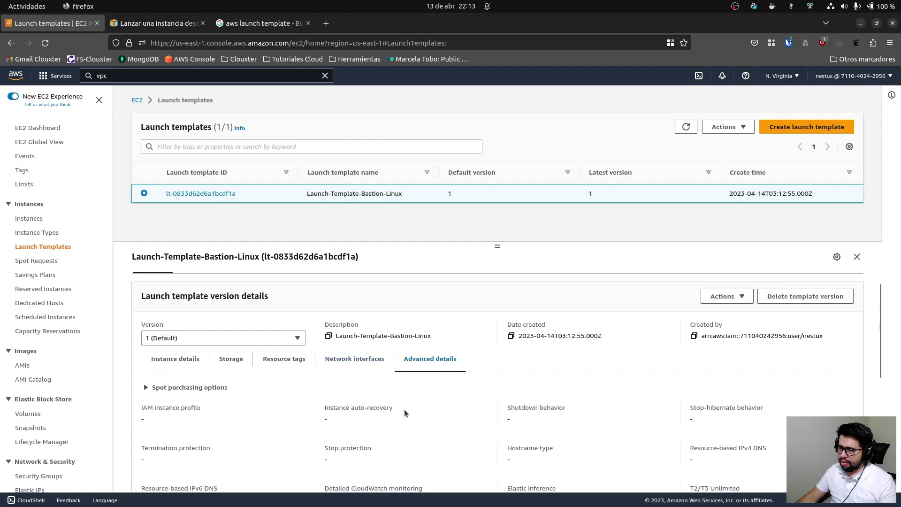
scroll(404, 409, "down", 8)
scroll(248, 369, "down", 2)
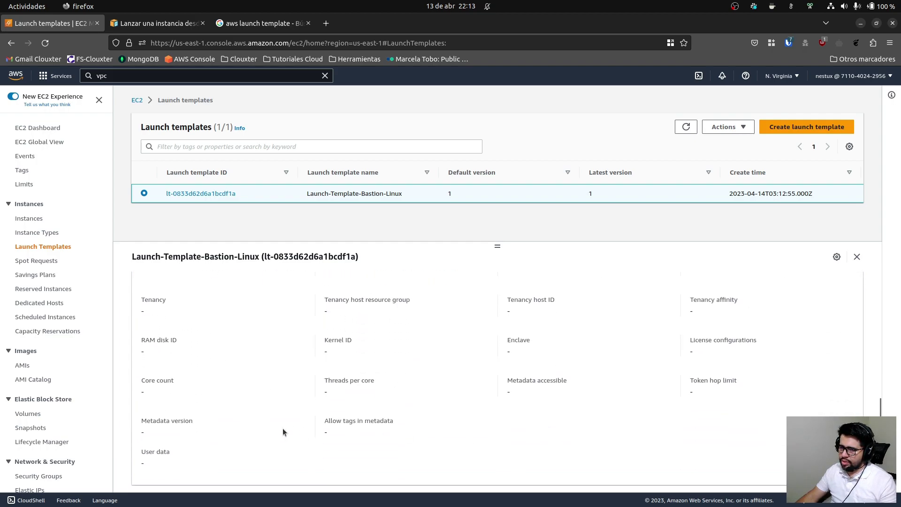
scroll(563, 429, "up", 9)
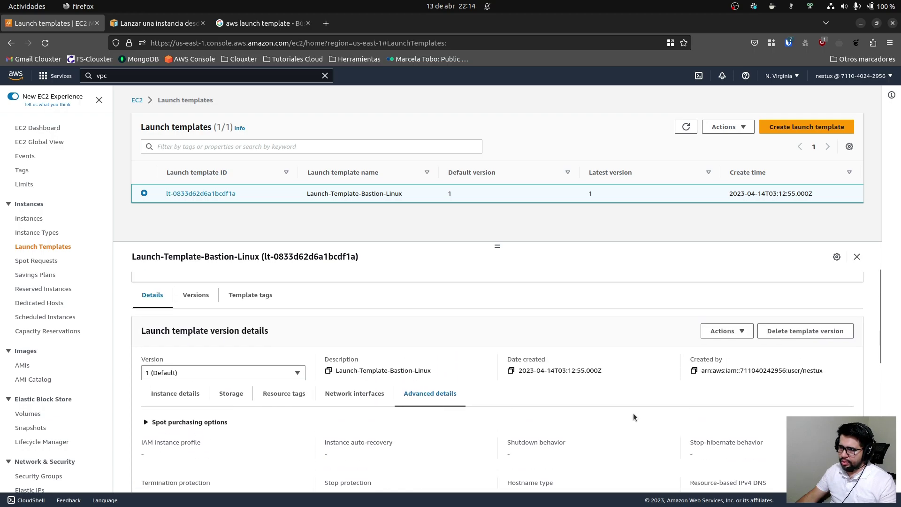
- Return to the version's instance details and review its available actions and the list of selectable versions
left_click(182, 394)
scroll(183, 398, "up", 1)
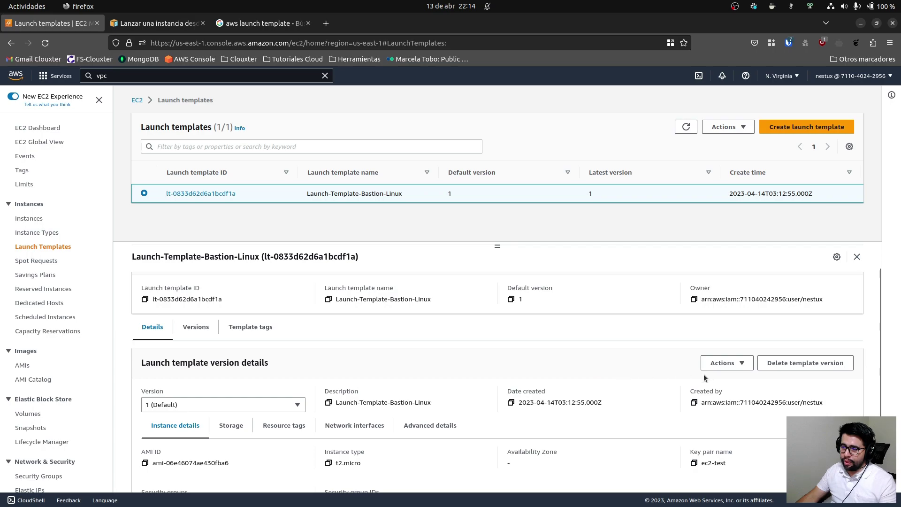
left_click(727, 362)
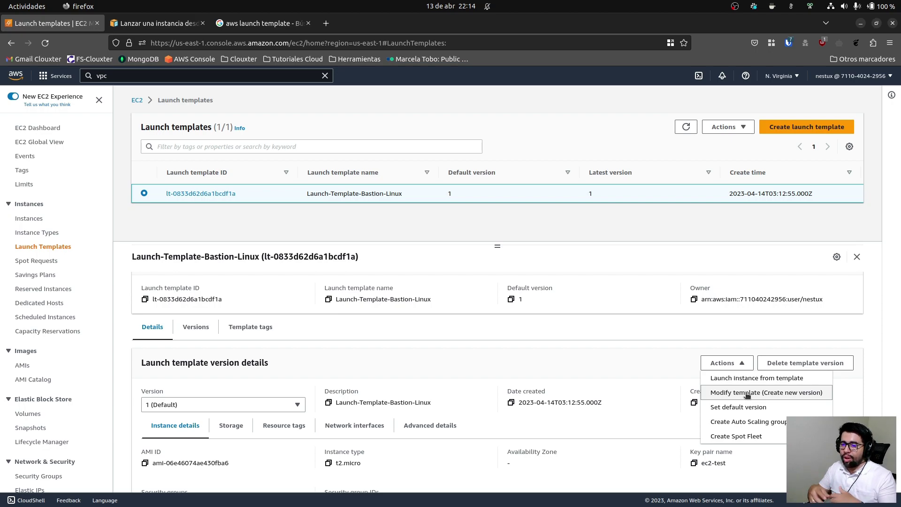
left_click(259, 407)
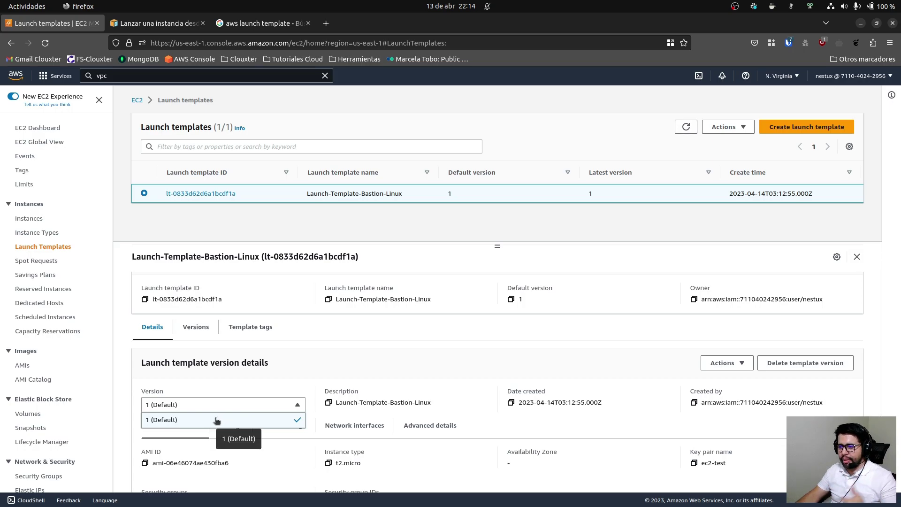
- Go to the instances list and examine the image, key pair, network and storage settings of the standard launch form, leaving it without launching
left_click(391, 368)
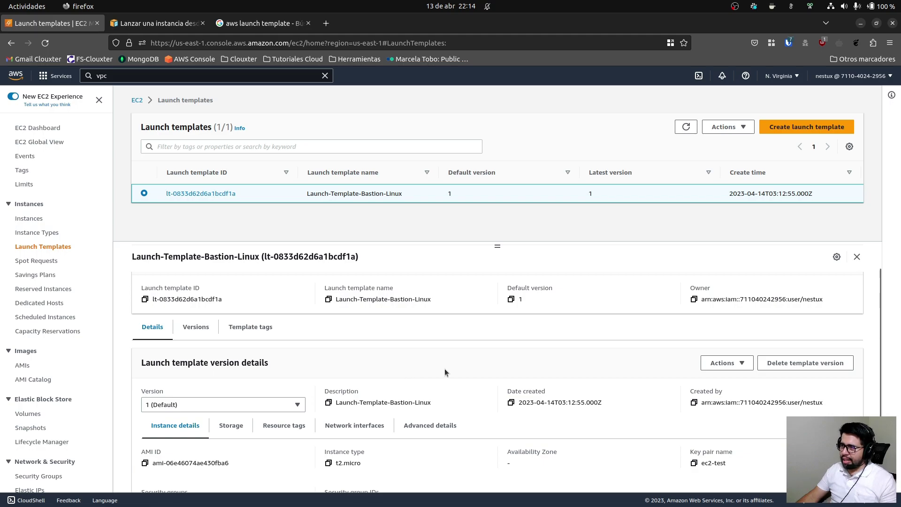
left_click(18, 219)
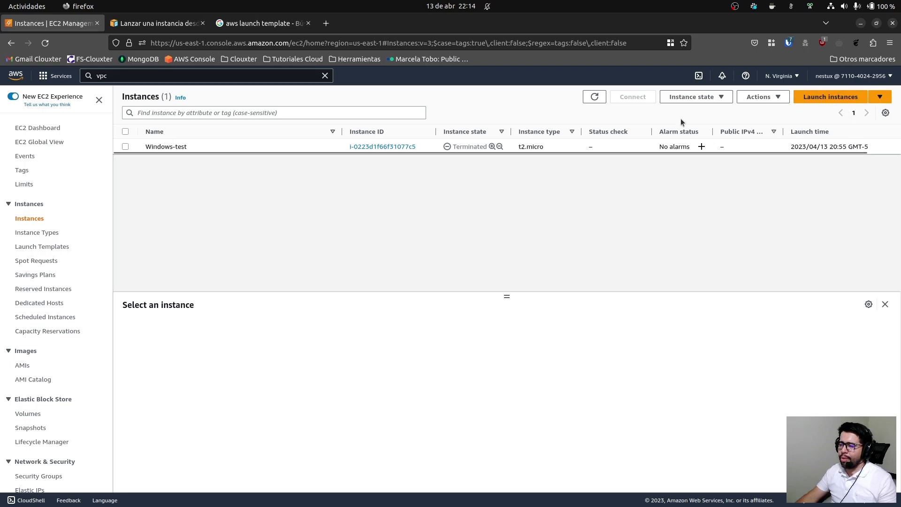
left_click(809, 99)
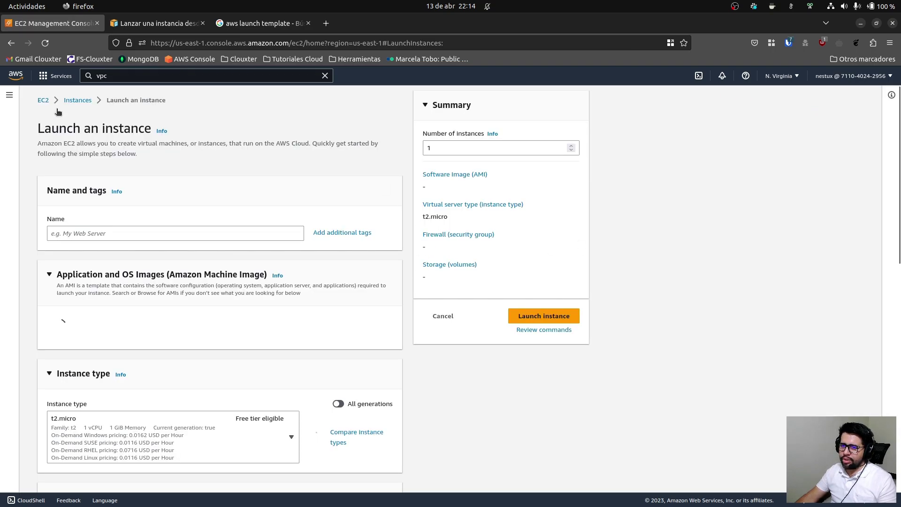
left_click(84, 234)
scroll(84, 234, "down", 3)
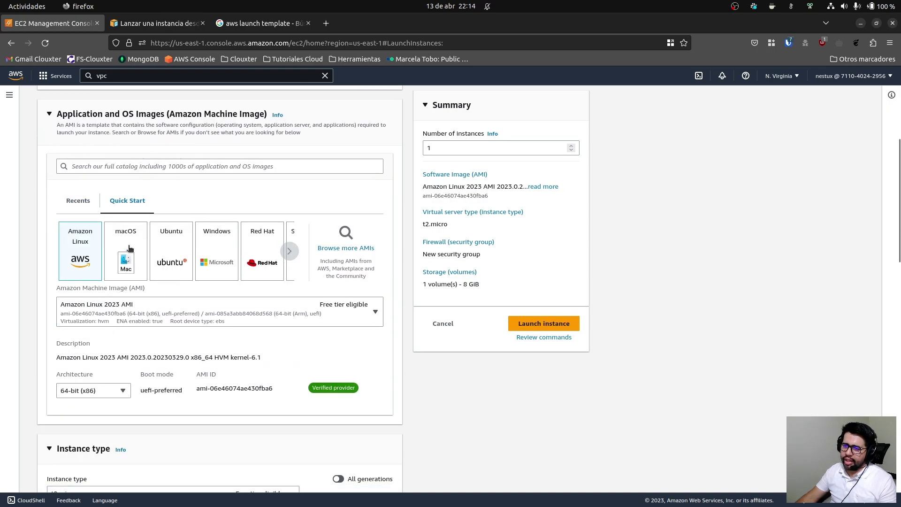
scroll(167, 308, "down", 9)
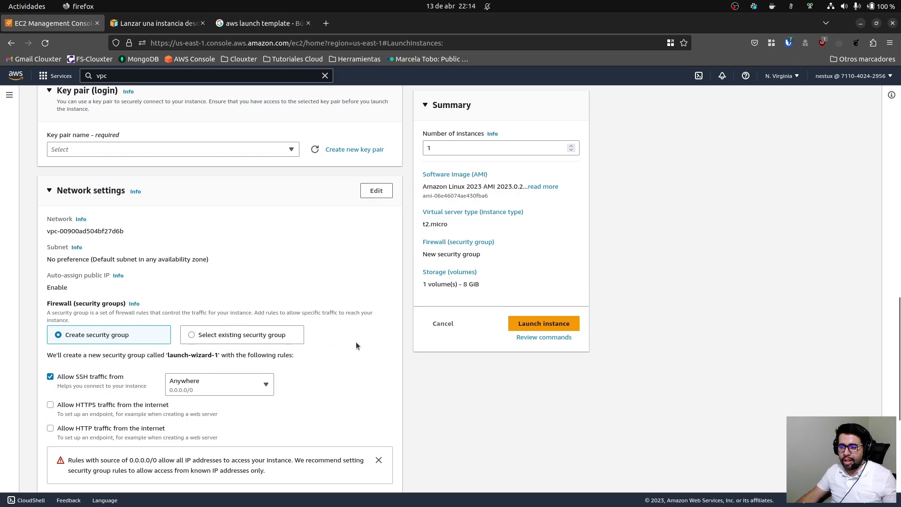
scroll(356, 346, "down", 1)
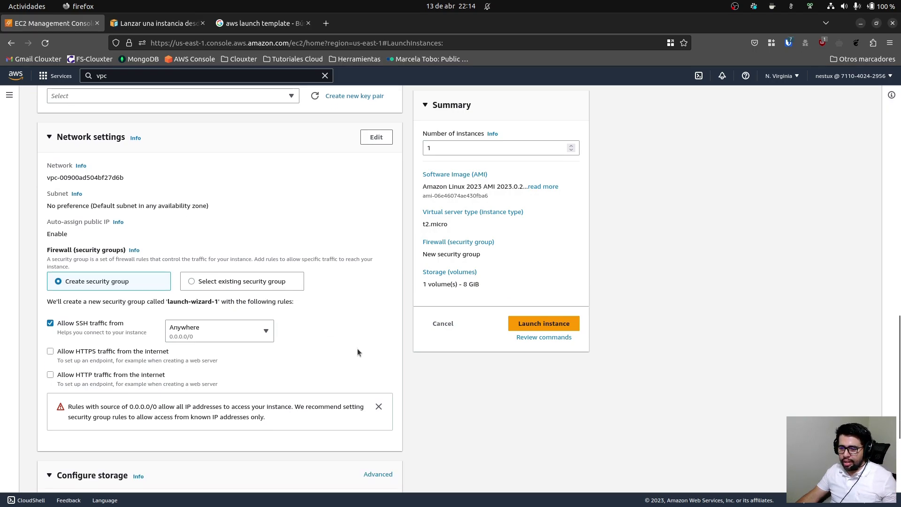
scroll(357, 349, "down", 3)
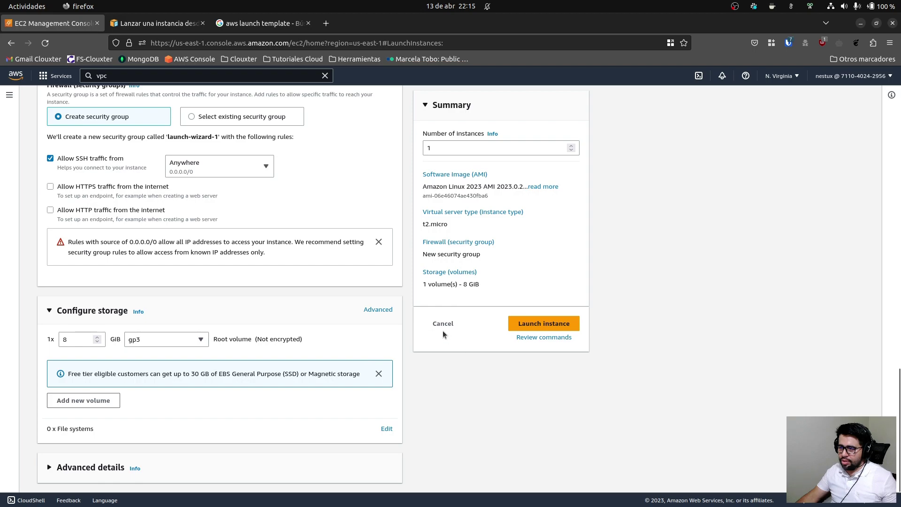
left_click(443, 328)
- Start launching an instance from a template and choose Launch-Template-Bastion-Linux as the source template
left_click(883, 97)
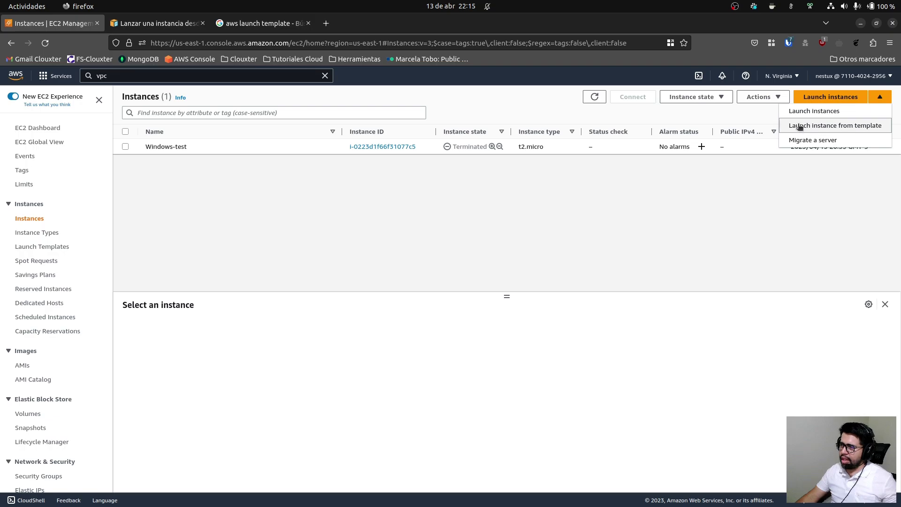
left_click(829, 127)
left_click(114, 230)
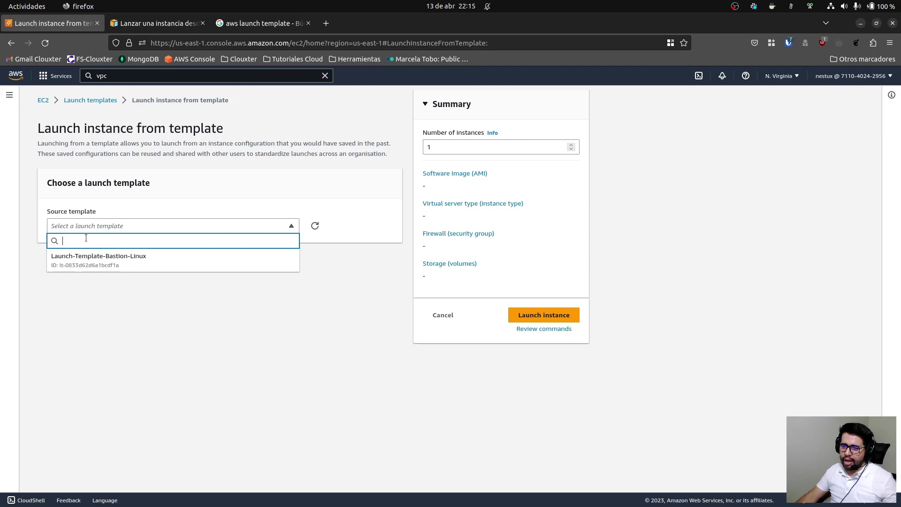
left_click(71, 262)
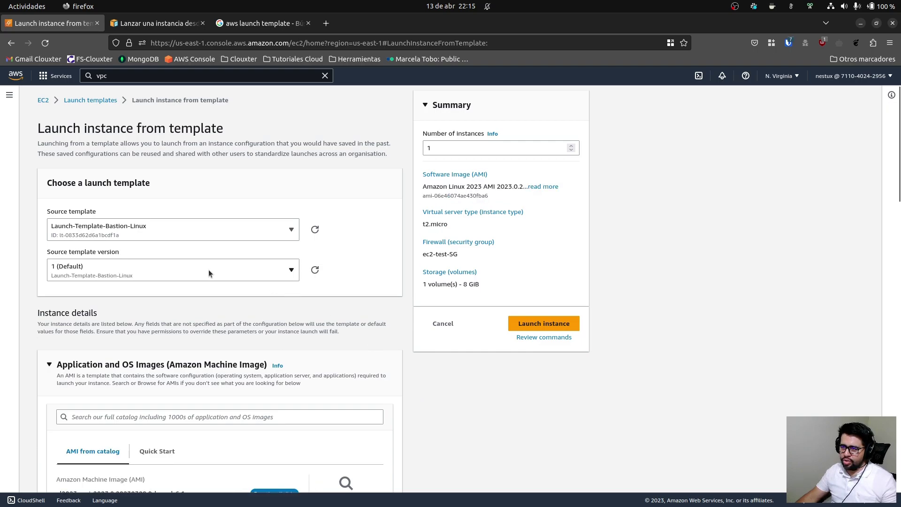
- Review the settings prefilled by the template, keep source version 1 (Default) and launch the instance
scroll(227, 381, "down", 15)
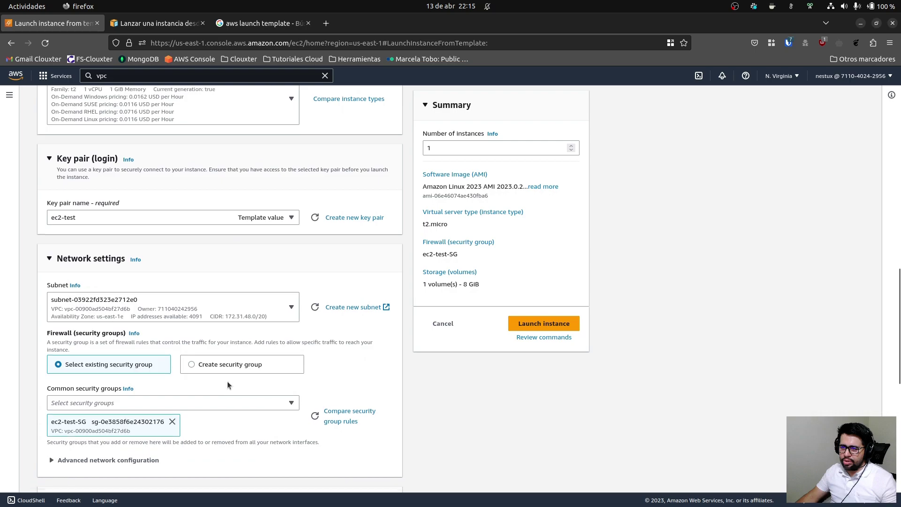
scroll(227, 381, "down", 3)
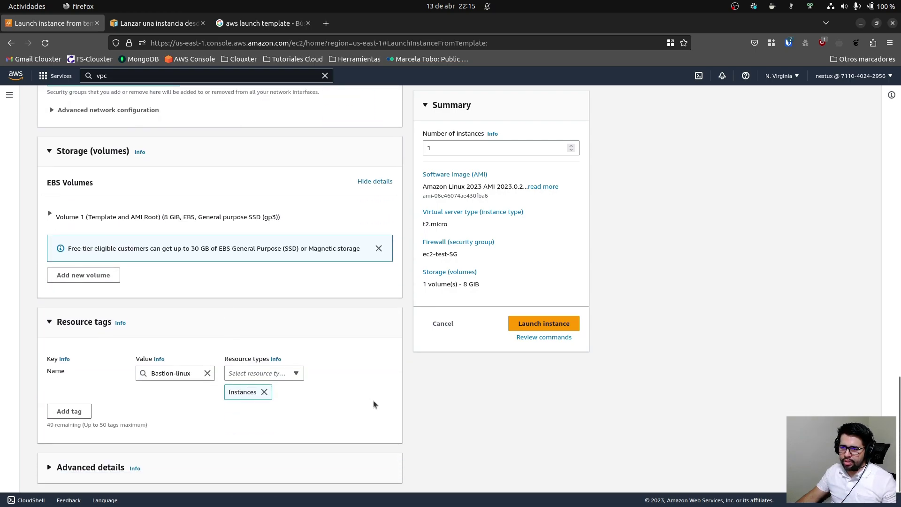
scroll(374, 404, "up", 18)
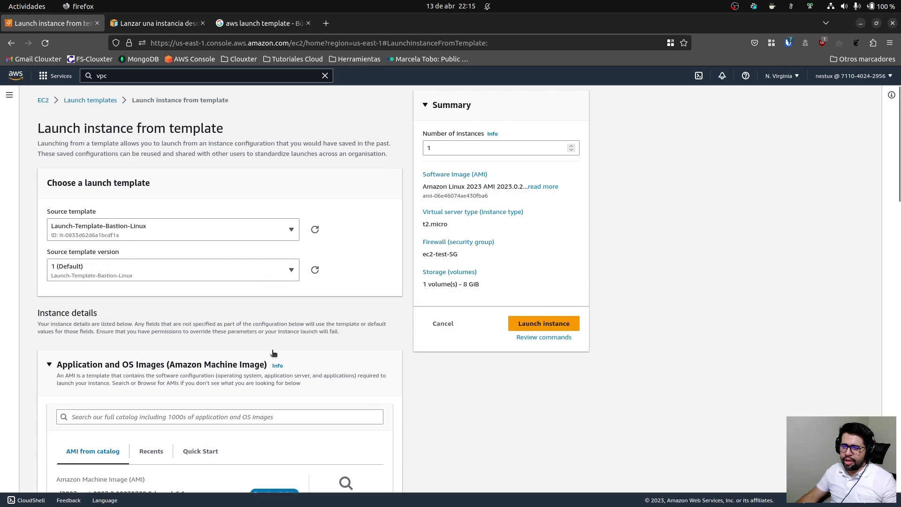
left_click(113, 272)
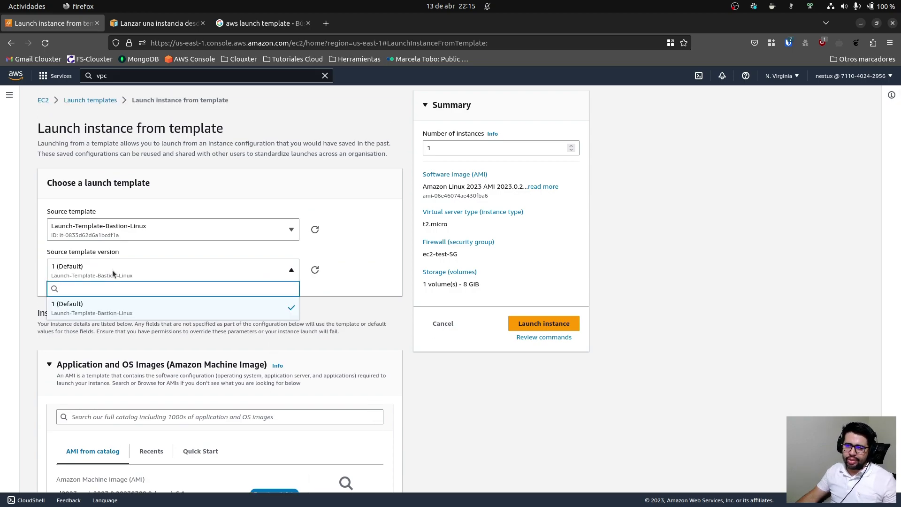
left_click(99, 332)
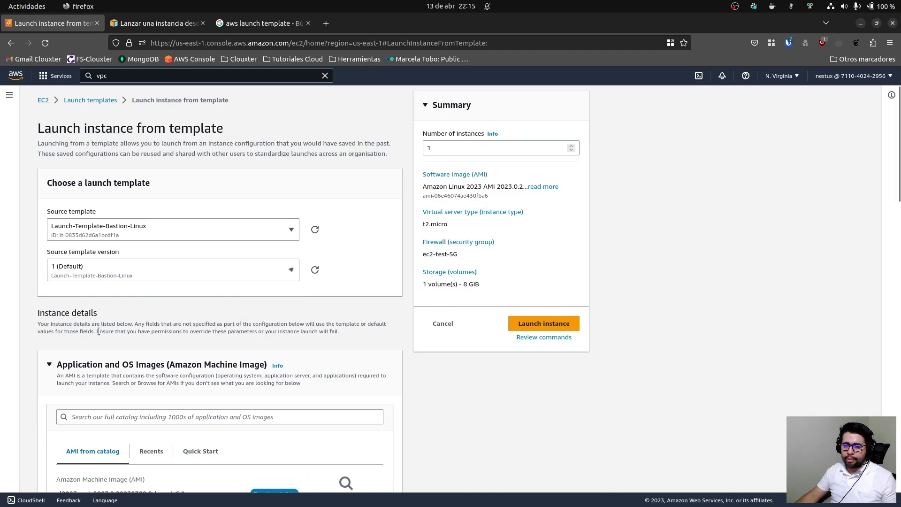
left_click(542, 324)
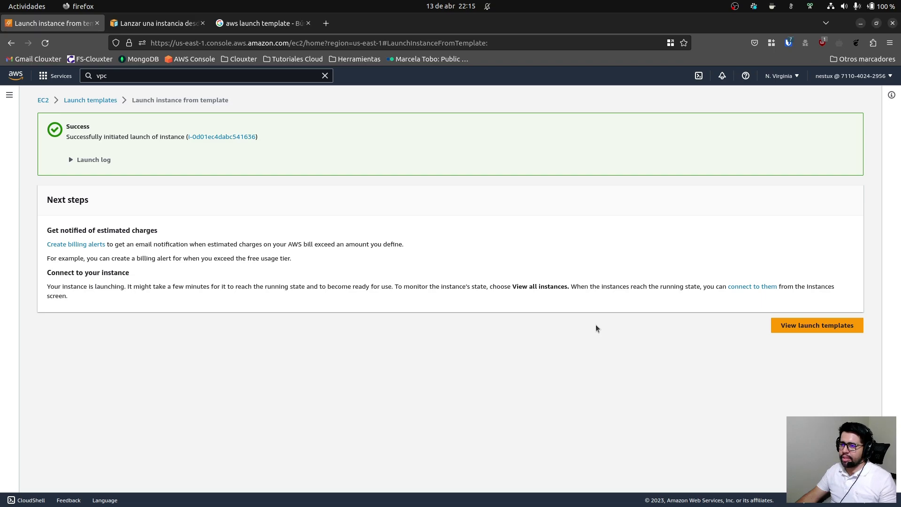
- Open the launched instance in the instances list, select Bastion-linux and examine its tags with the key column widened
left_click(227, 137)
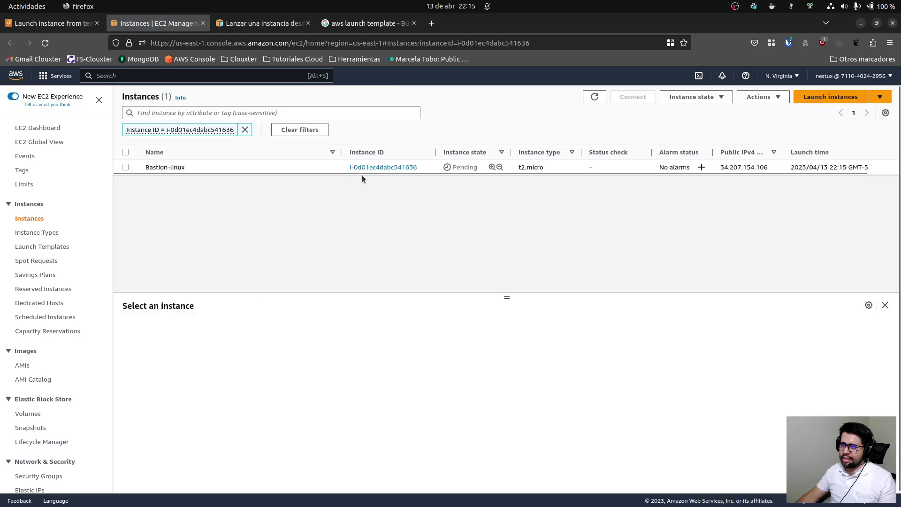
left_click(160, 166)
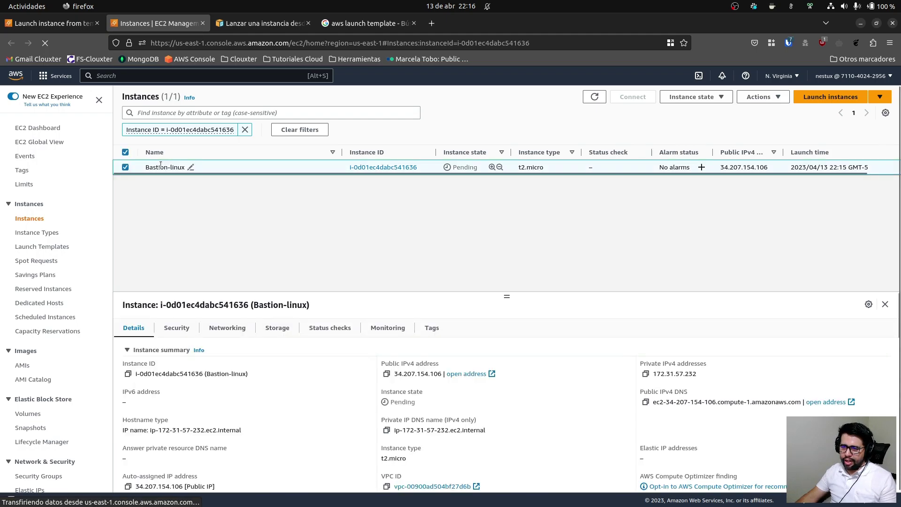
left_click(432, 327)
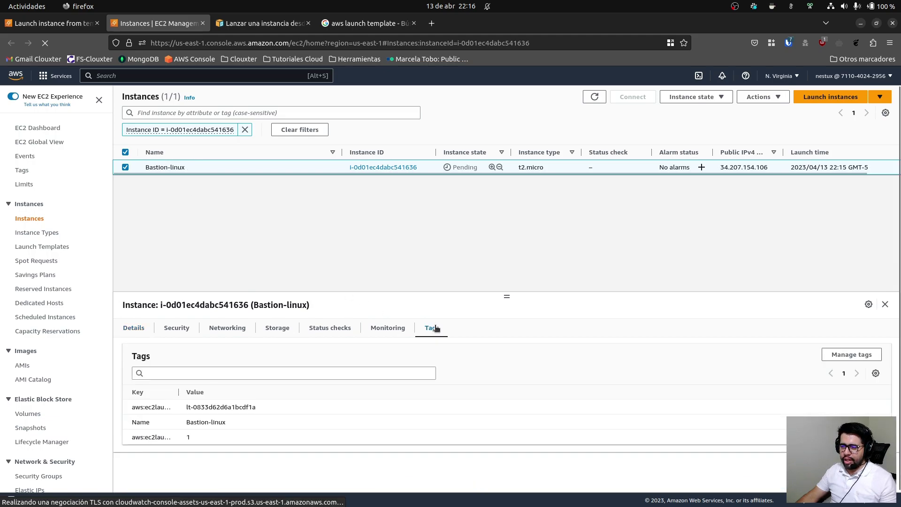
left_click_drag(180, 395, 234, 397)
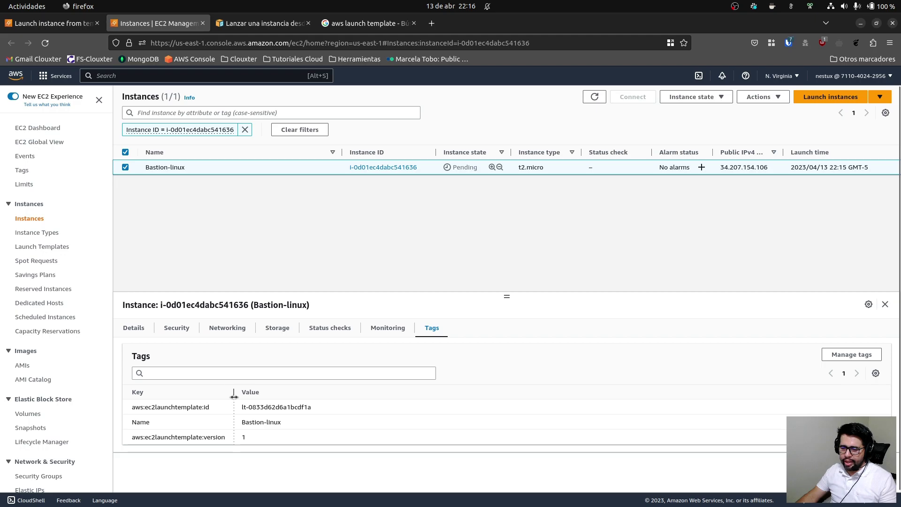
left_click_drag(147, 423, 131, 422)
left_click_drag(242, 422, 283, 427)
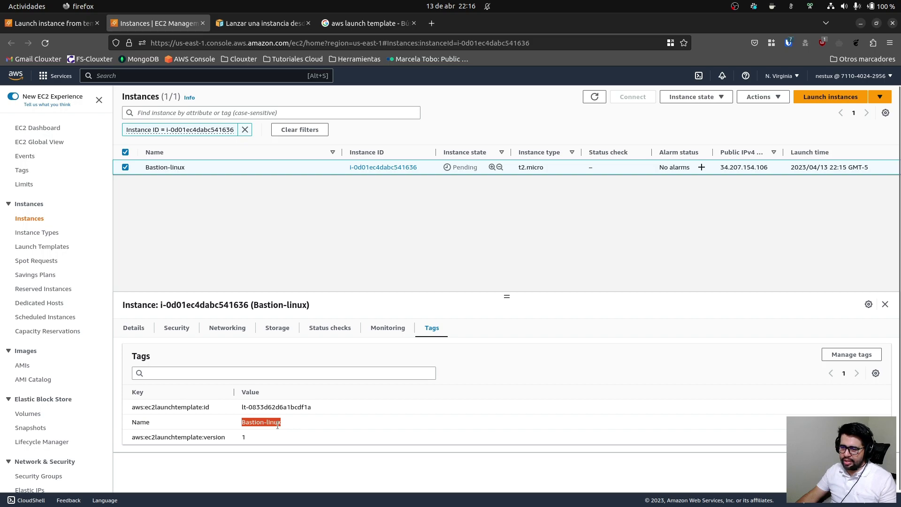
left_click_drag(148, 423, 131, 423)
left_click(261, 425)
triple_click(260, 425)
left_click(261, 425)
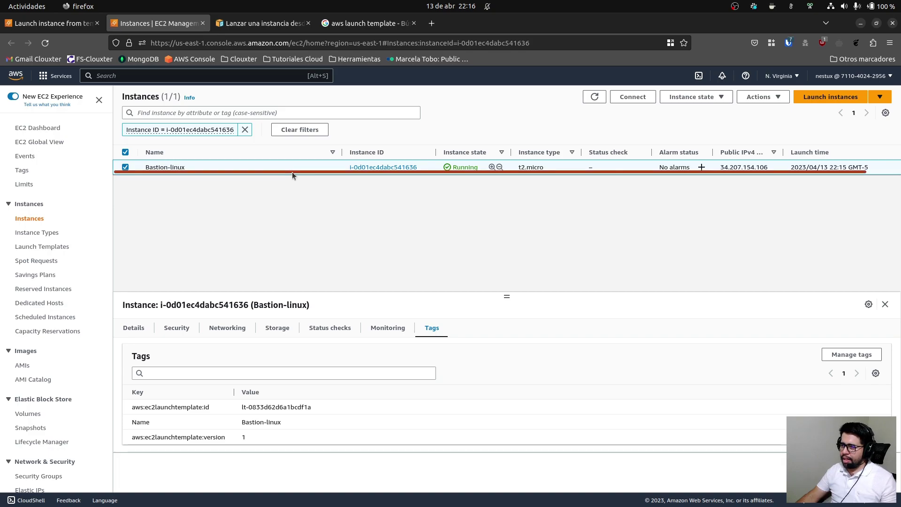
- Refresh the instances list and examine the status checks of the Bastion-linux instance
left_click(594, 96)
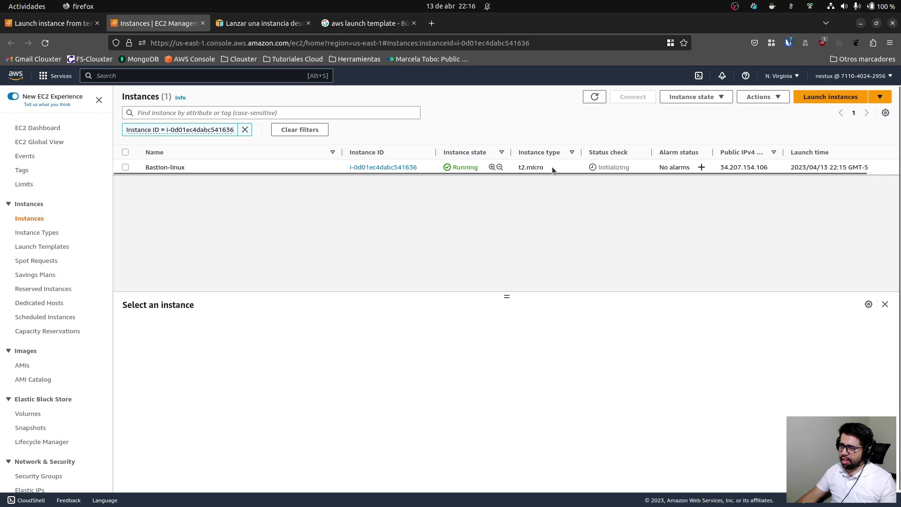
left_click(604, 166)
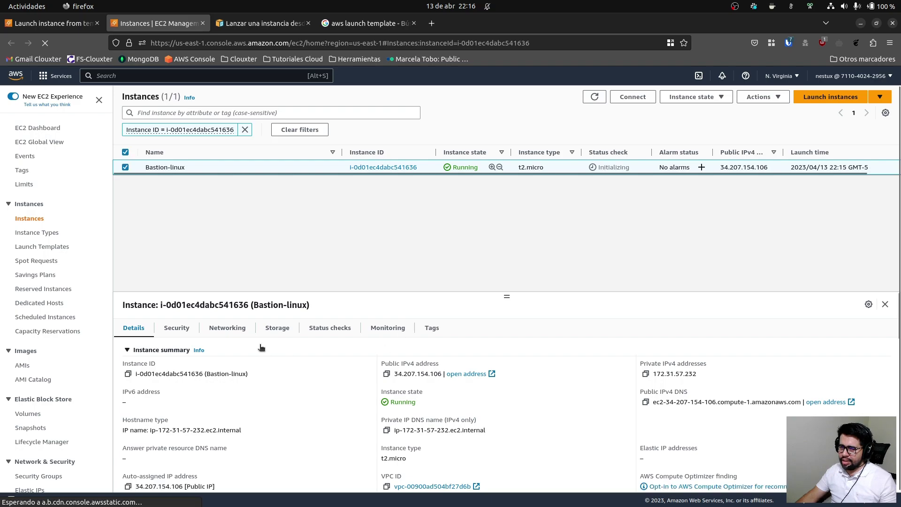
left_click(331, 329)
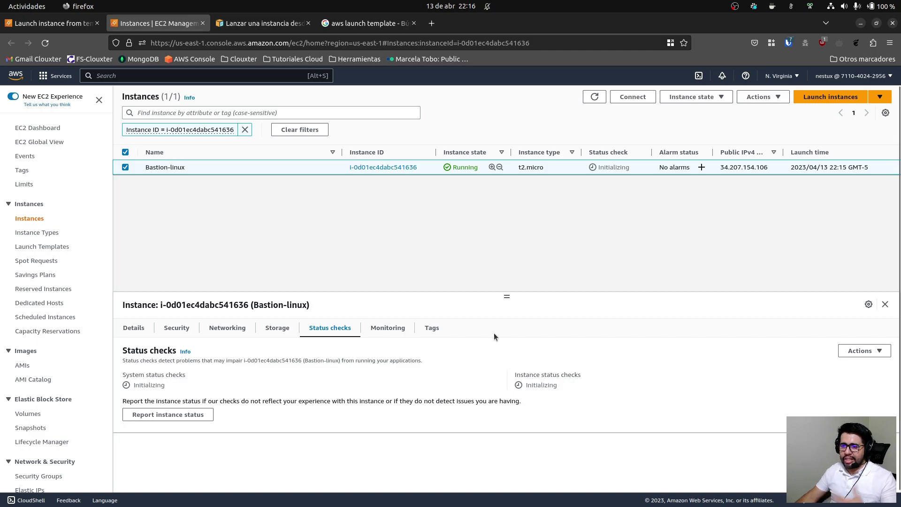
left_click(880, 97)
left_click(809, 126)
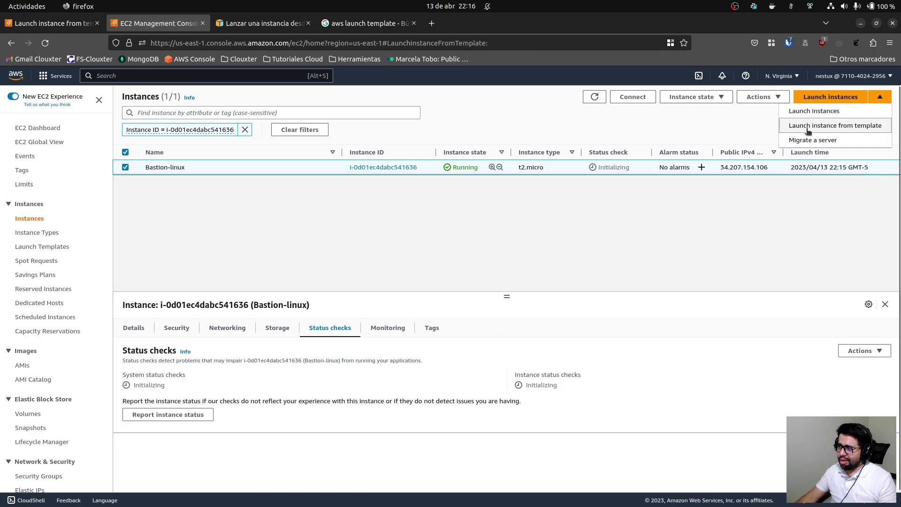
left_click(139, 229)
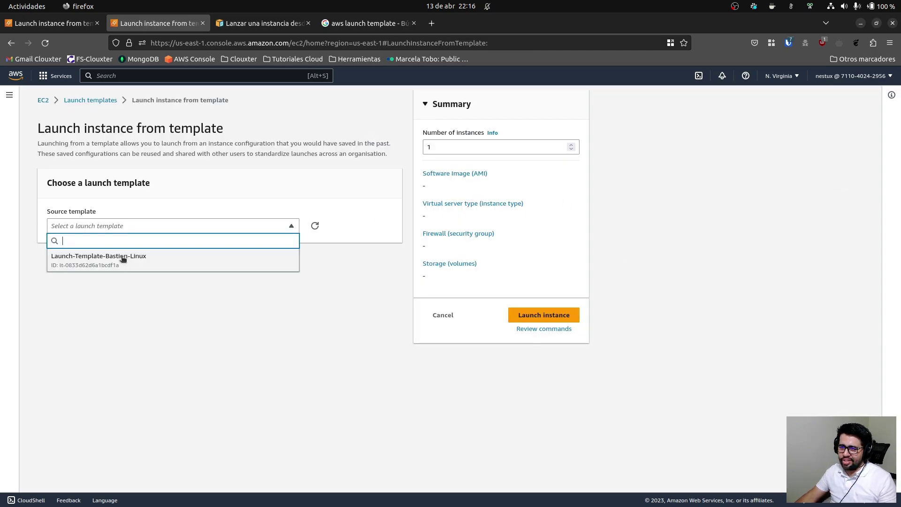
left_click(121, 261)
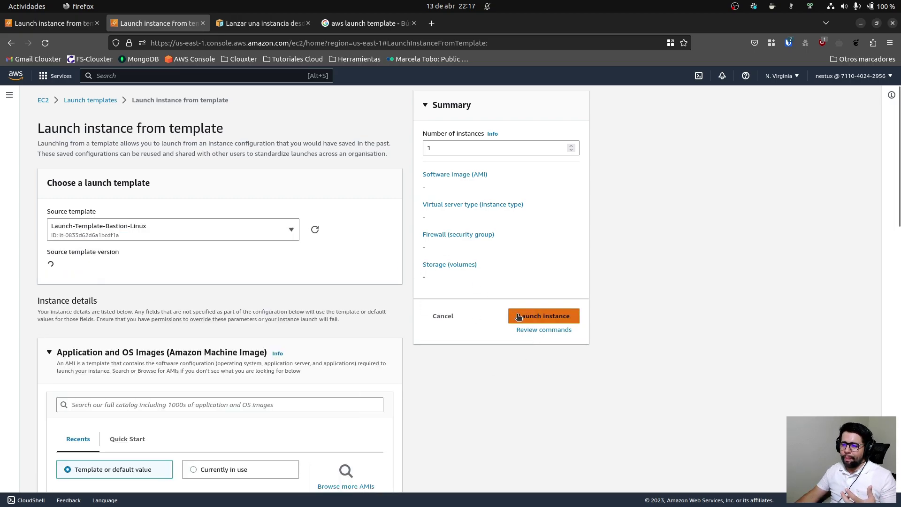
left_click(445, 323)
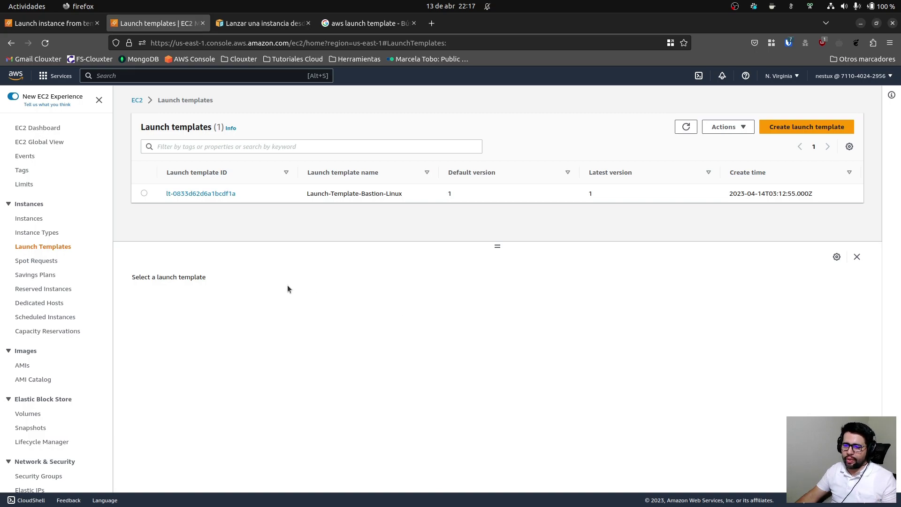
- Return to the full instances list and refresh it to check the state of the instances
left_click(35, 219)
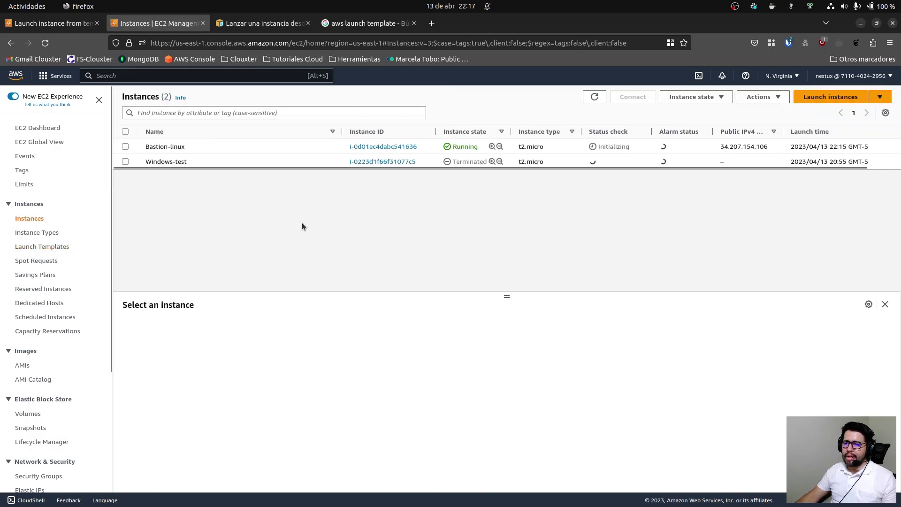
left_click(593, 97)
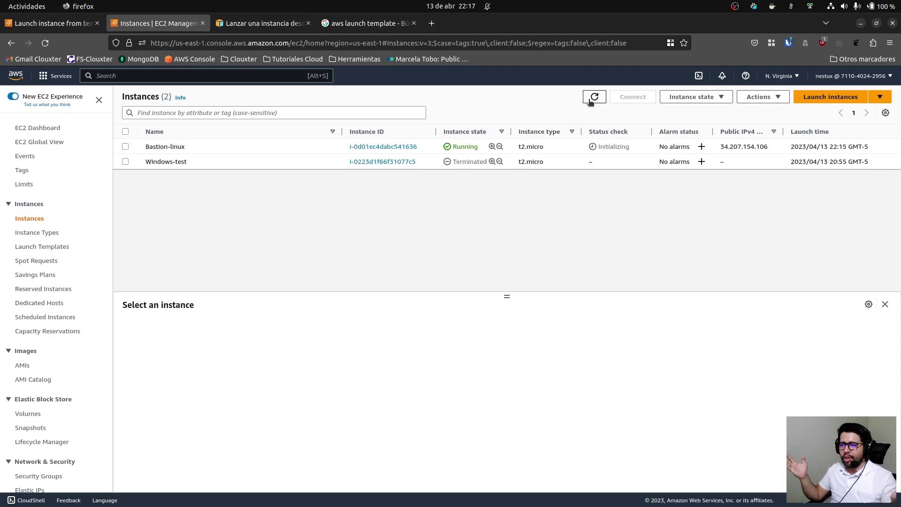